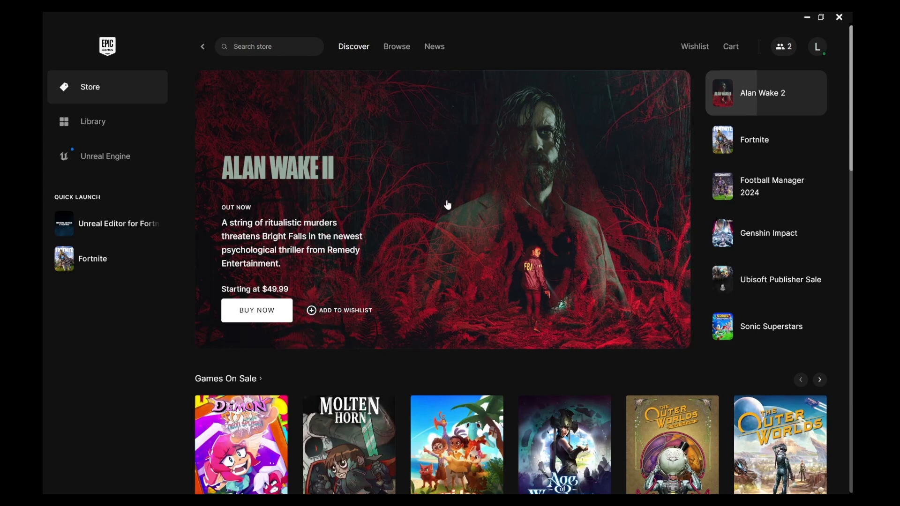
Step: Launch Unreal Editor for Fortnite from the Epic Games Launcher library
{"action": "left_click", "coordinate": [97, 130]}
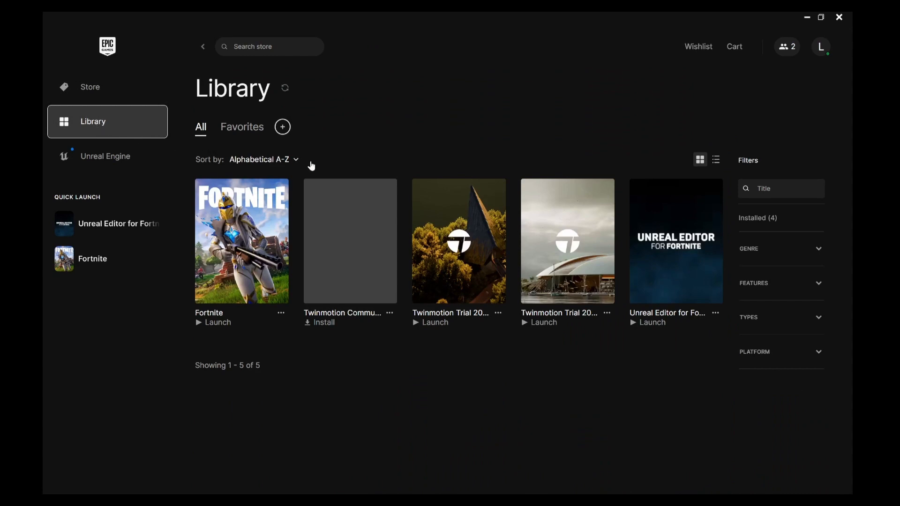
{"action": "left_click", "coordinate": [676, 256]}
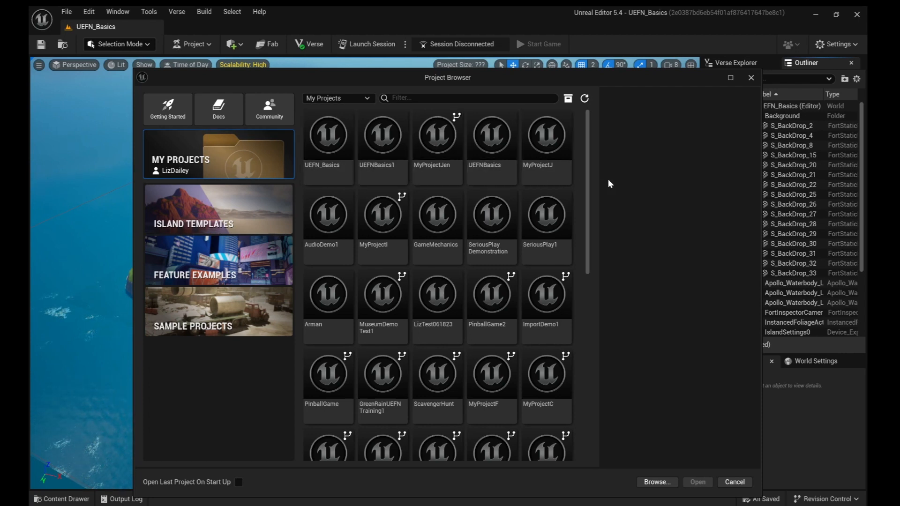
Step: Scroll through the My Projects list showing UEFN_Basics, GameMechanics and PinballGame
{"action": "scroll", "coordinate": [588, 182], "scroll_direction": "down", "scroll_amount": 2}
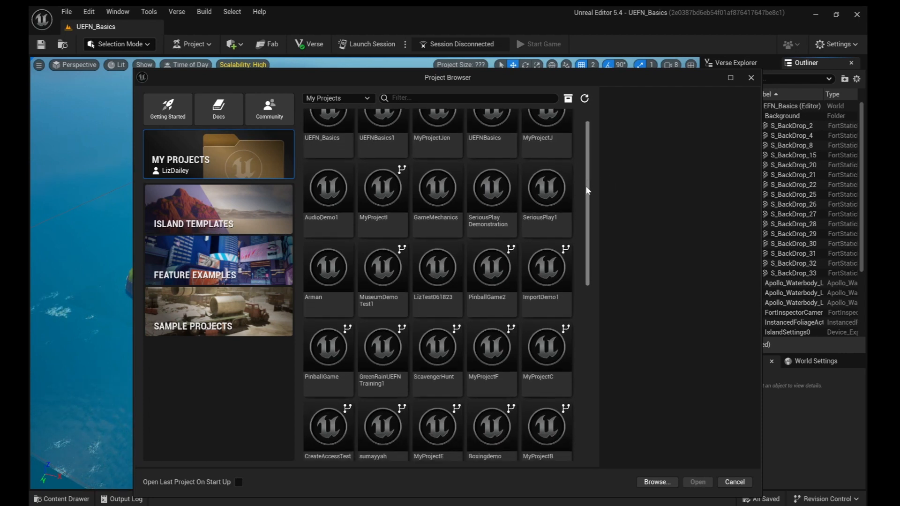
{"action": "left_click_drag", "start_coordinate": [586, 186], "coordinate": [590, 163]}
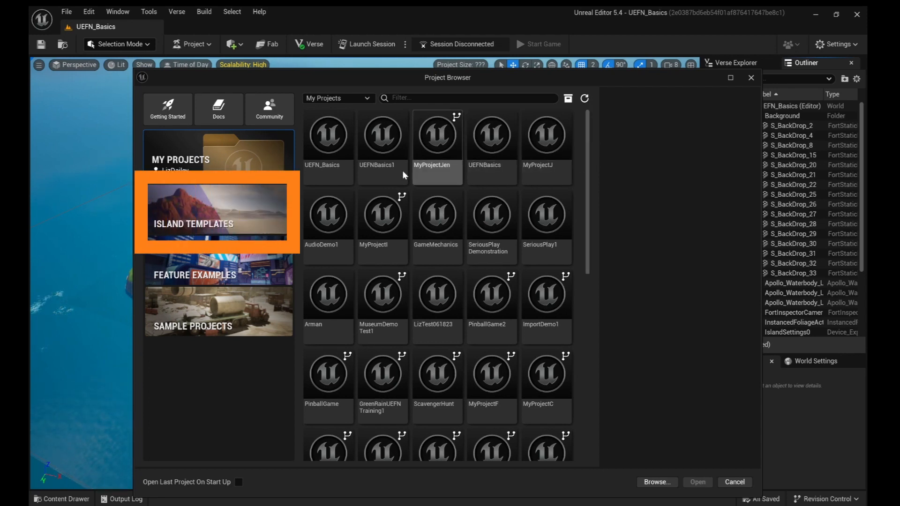
Step: Bring up the Island Templates gallery and scroll through templates like Survival Island and Lake Hub
{"action": "left_click", "coordinate": [244, 208]}
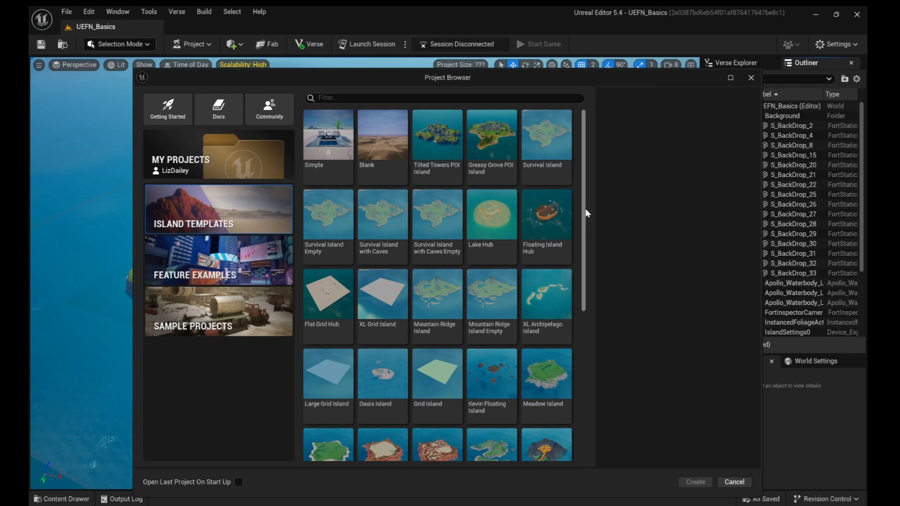
{"action": "left_click_drag", "start_coordinate": [585, 215], "coordinate": [611, 198]}
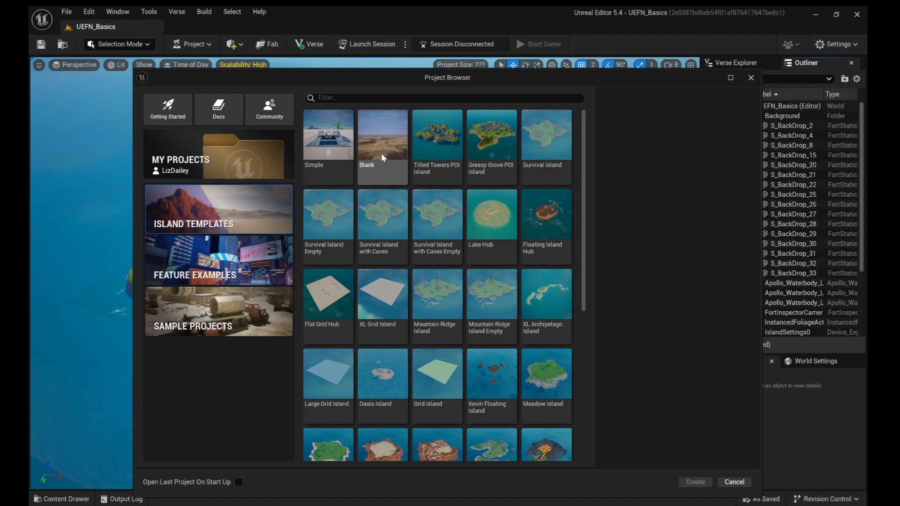
Step: Create a new project named 'UEFN_Basics1' from the Survival Island Empty template
{"action": "left_click", "coordinate": [311, 253]}
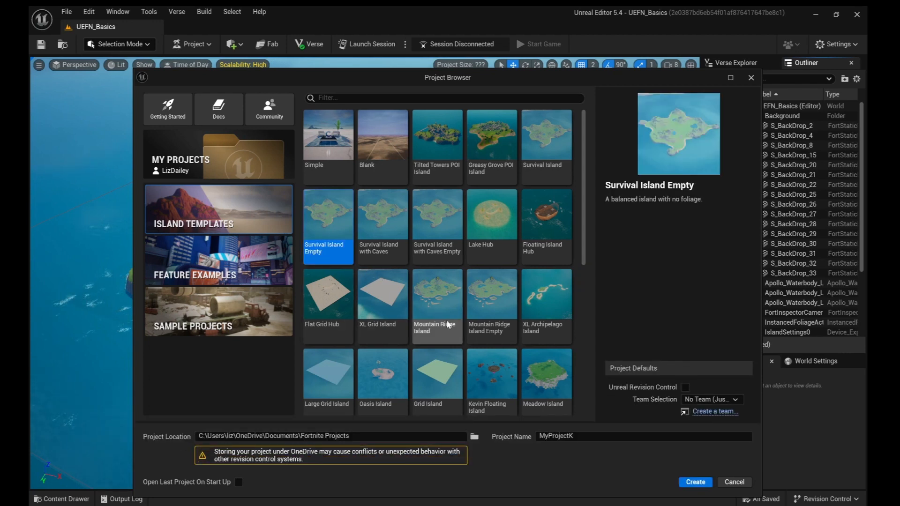
{"action": "left_click", "coordinate": [591, 435]}
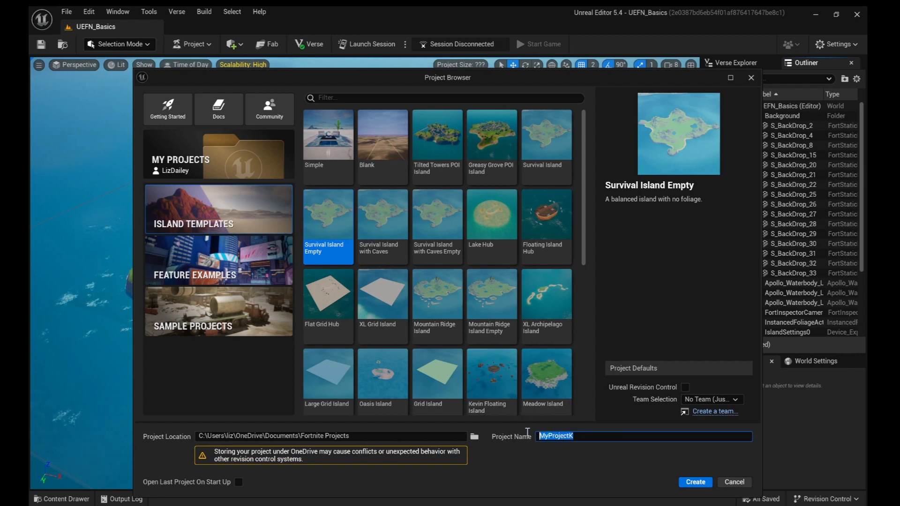
{"action": "type", "text": "UEFN"}
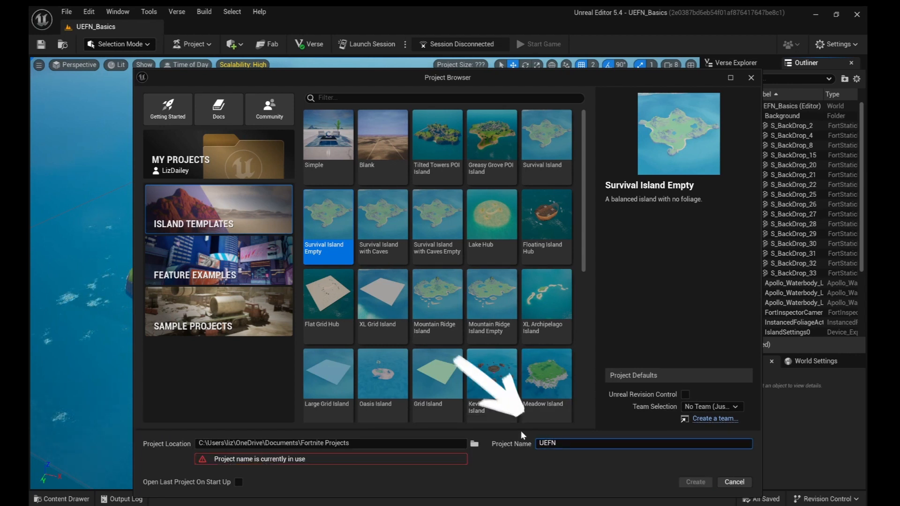
{"action": "type", "text": "_Basics1"}
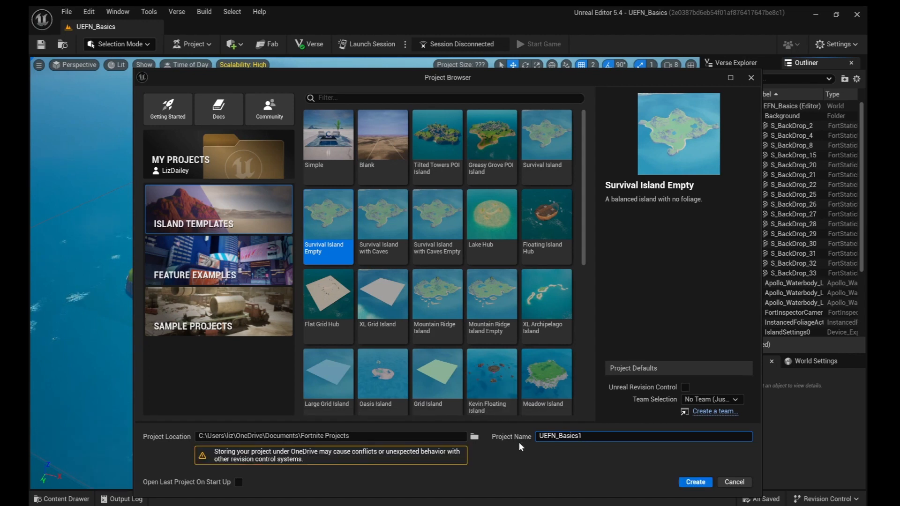
{"action": "left_click", "coordinate": [691, 483]}
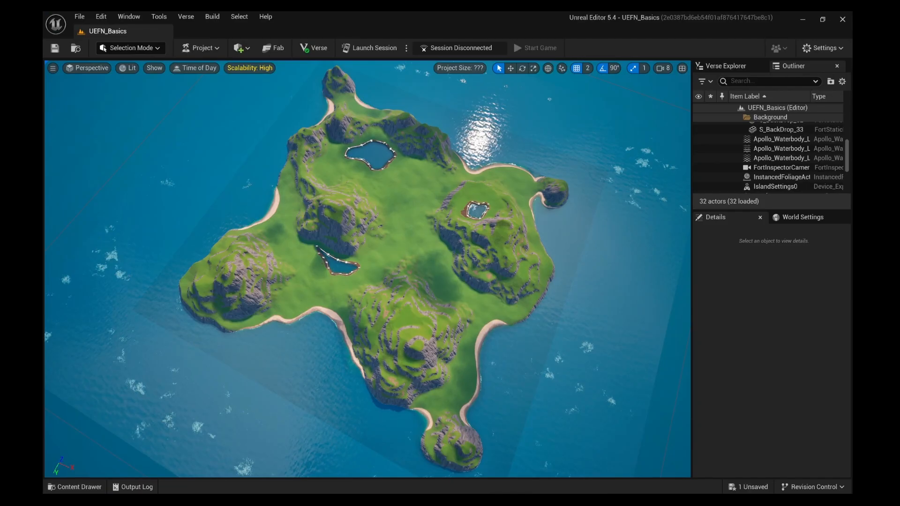
Step: Fly the camera in from overhead to an angled view over the island's lakes and cliffs
{"action": "key", "text": "w"}
{"action": "right_click_drag", "start_coordinate": [367, 269], "coordinate": [368, 245]}
{"action": "key", "text": "w"}
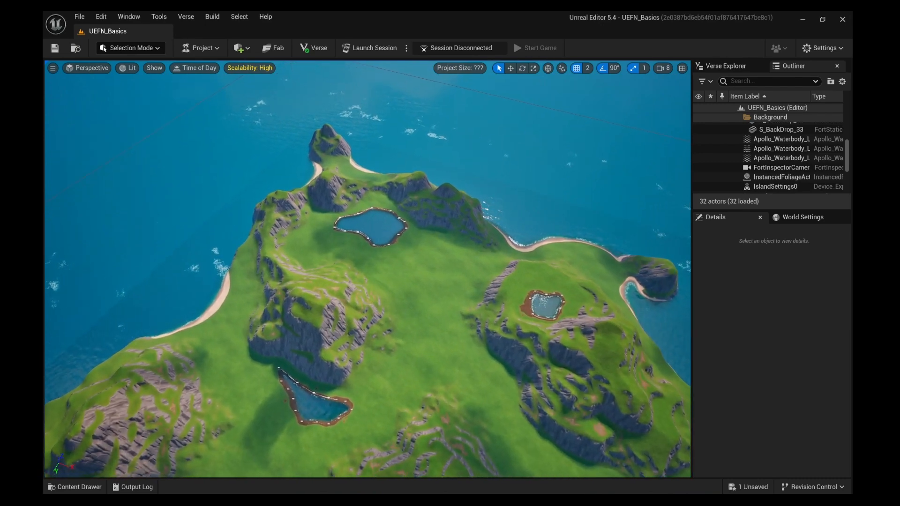
{"action": "key", "text": "w"}
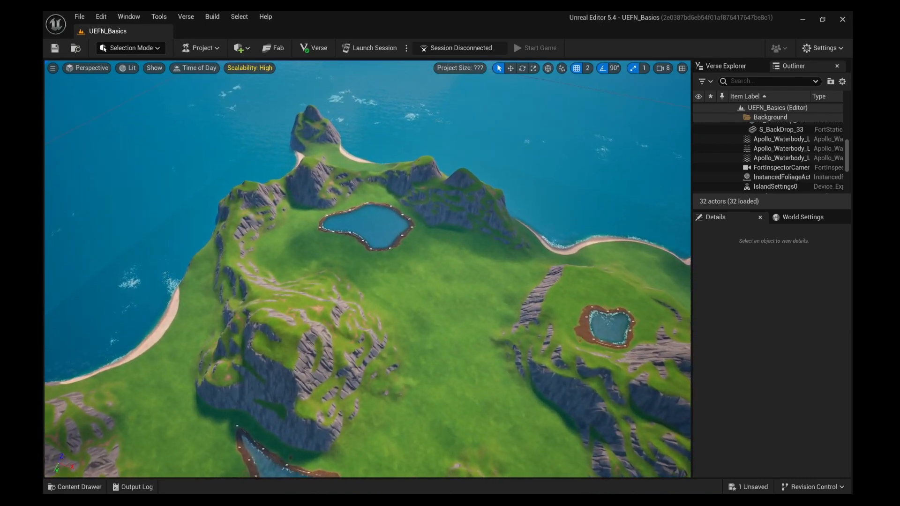
{"action": "key", "text": "a"}
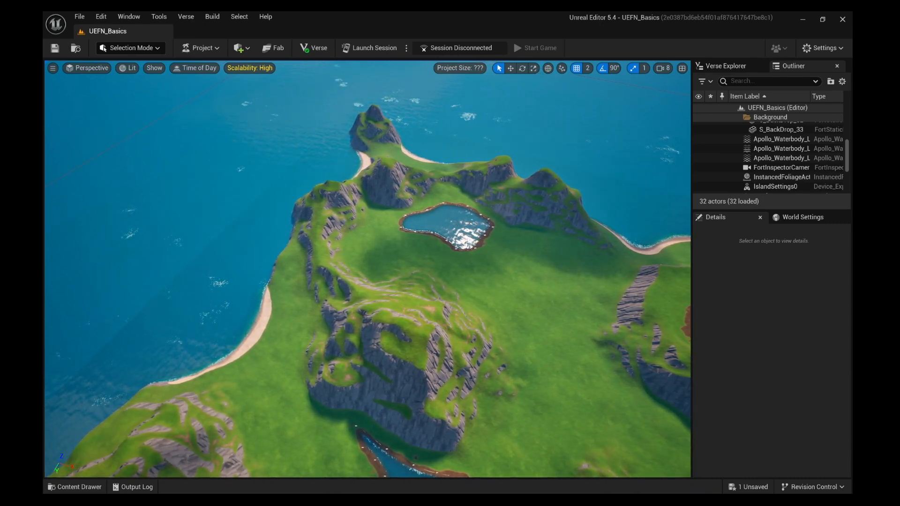
{"action": "key", "text": "d"}
{"action": "key", "text": "d"}
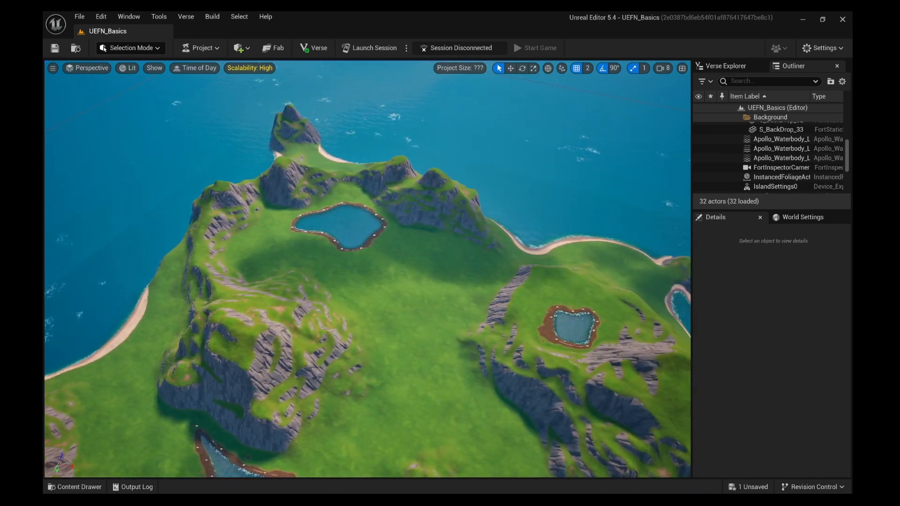
{"action": "key", "text": "s"}
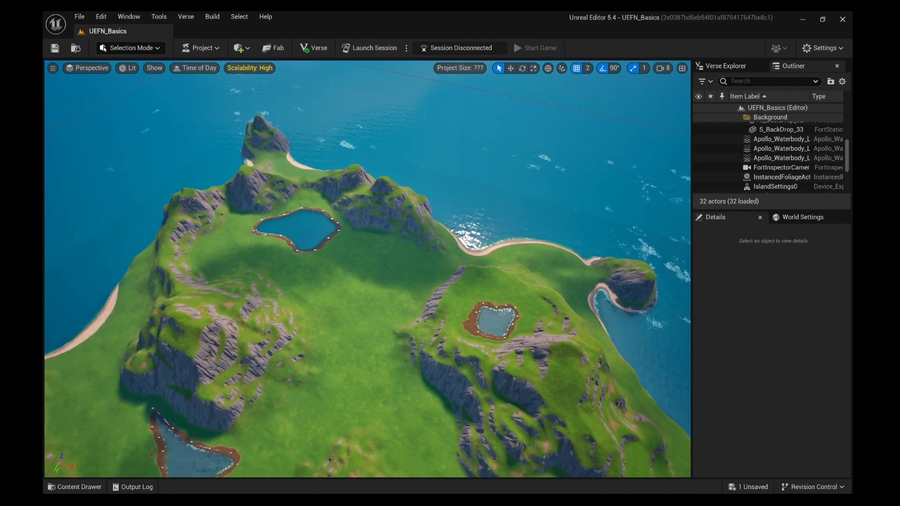
{"action": "right_click_drag", "start_coordinate": [367, 269], "coordinate": [332, 259]}
{"action": "key", "text": "w"}
{"action": "key", "text": "d"}
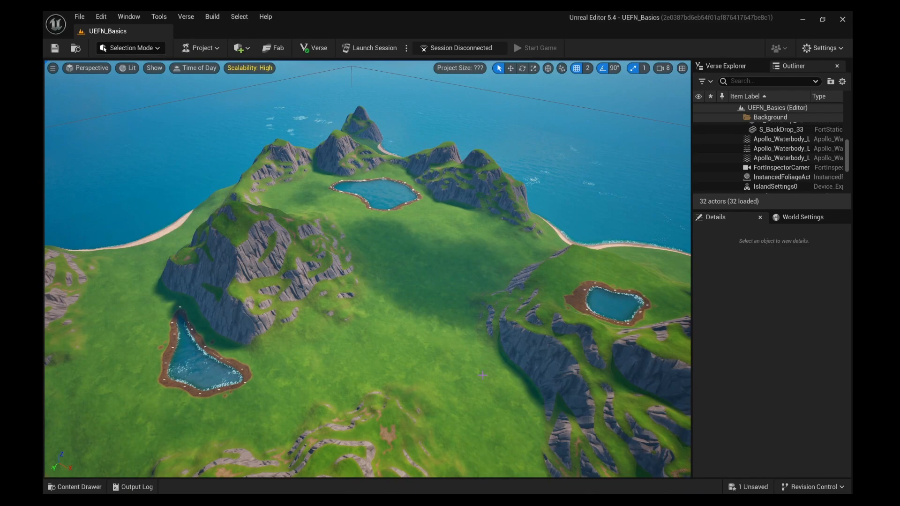
{"action": "right_click_drag", "start_coordinate": [483, 375], "coordinate": [511, 326]}
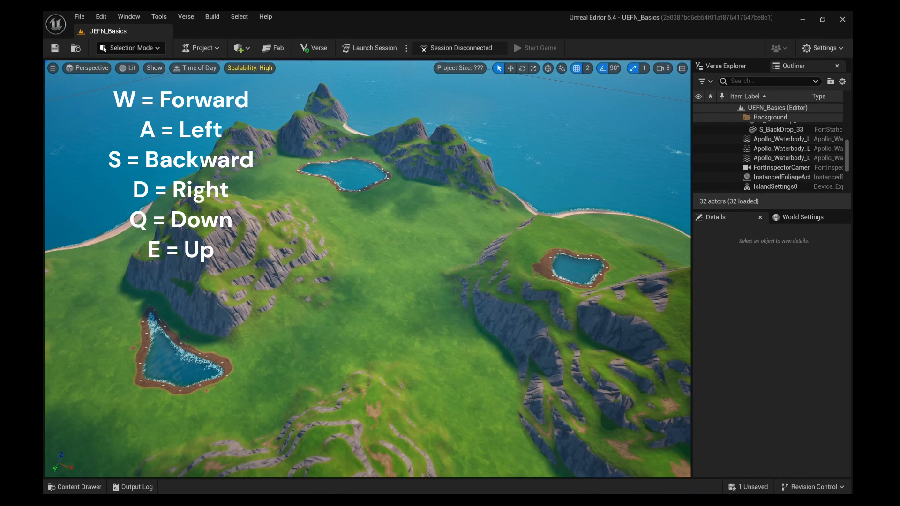
Step: Fly the camera low across the grassy plain toward the central lake and mountains
{"action": "key", "text": "w"}
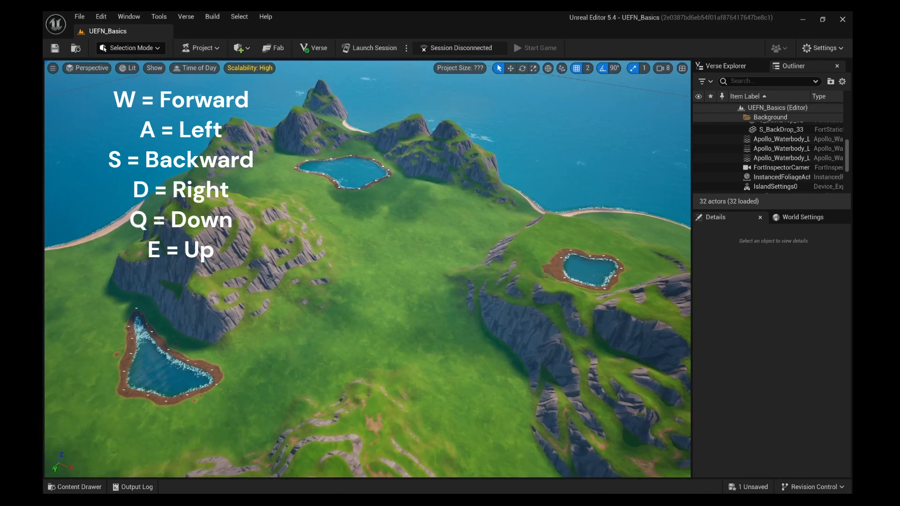
{"action": "key", "text": "w"}
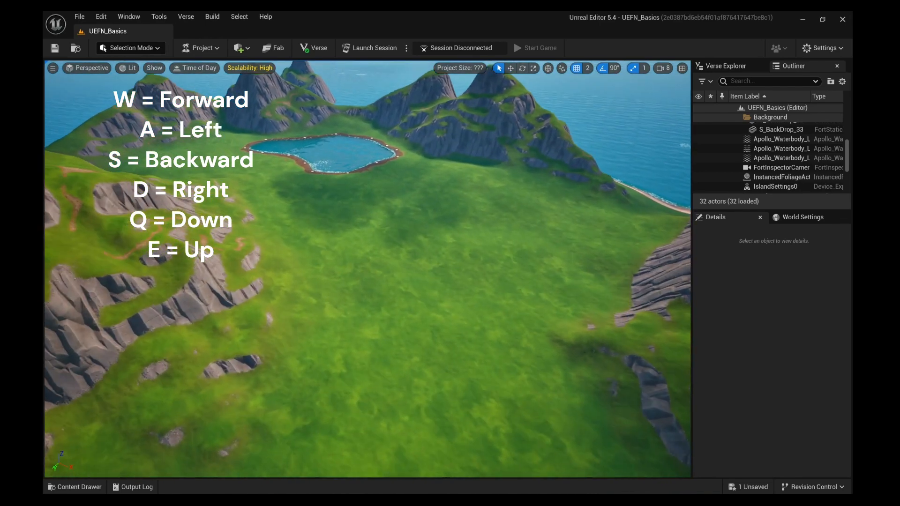
{"action": "key", "text": "a"}
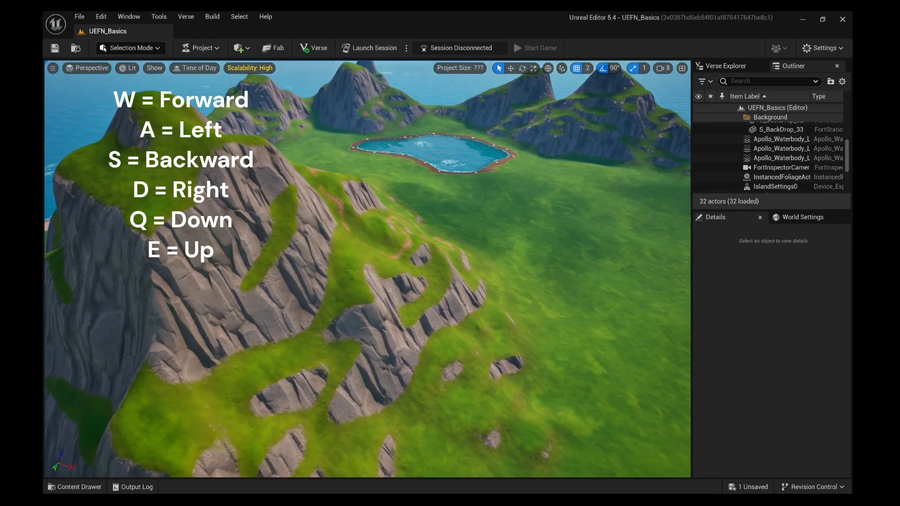
{"action": "key", "text": "s"}
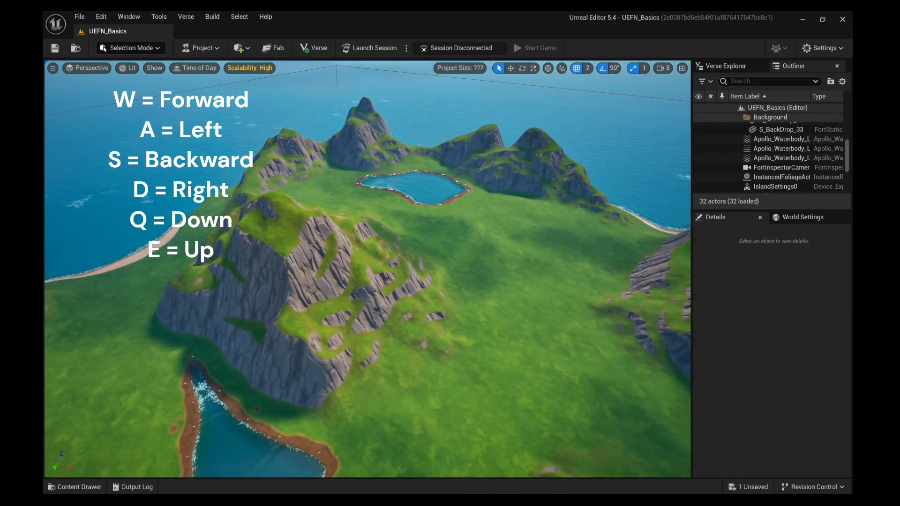
{"action": "key", "text": "d"}
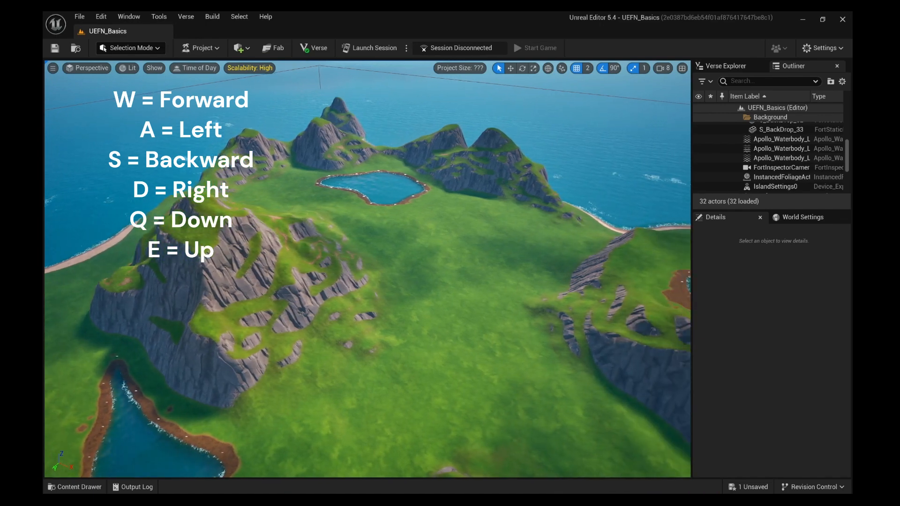
{"action": "key", "text": "d"}
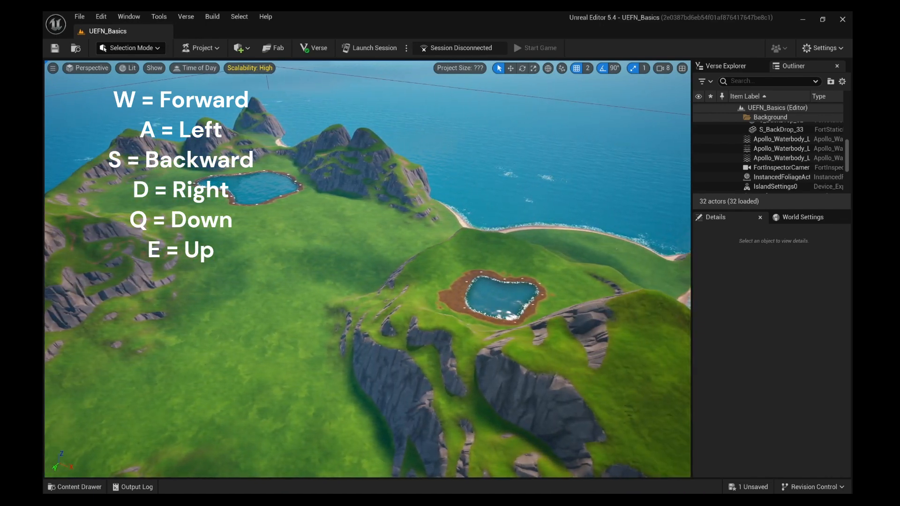
{"action": "key", "text": "w"}
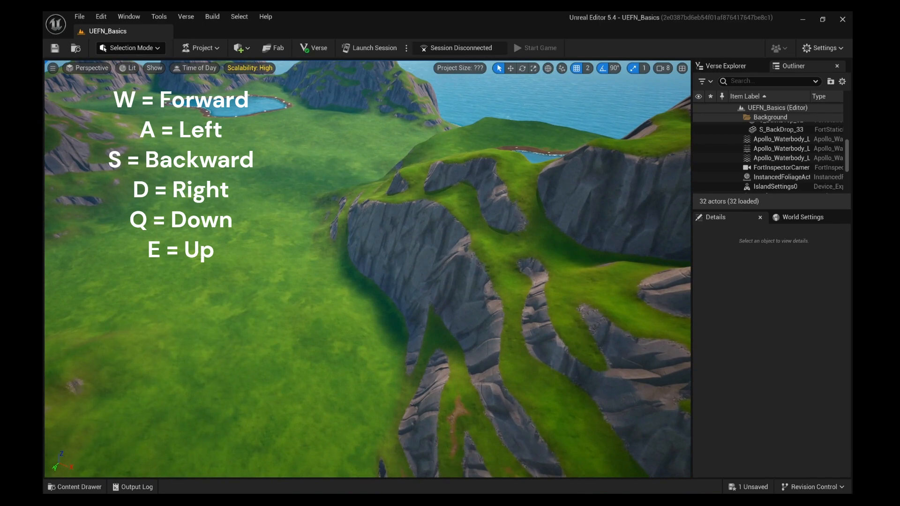
{"action": "key", "text": "s"}
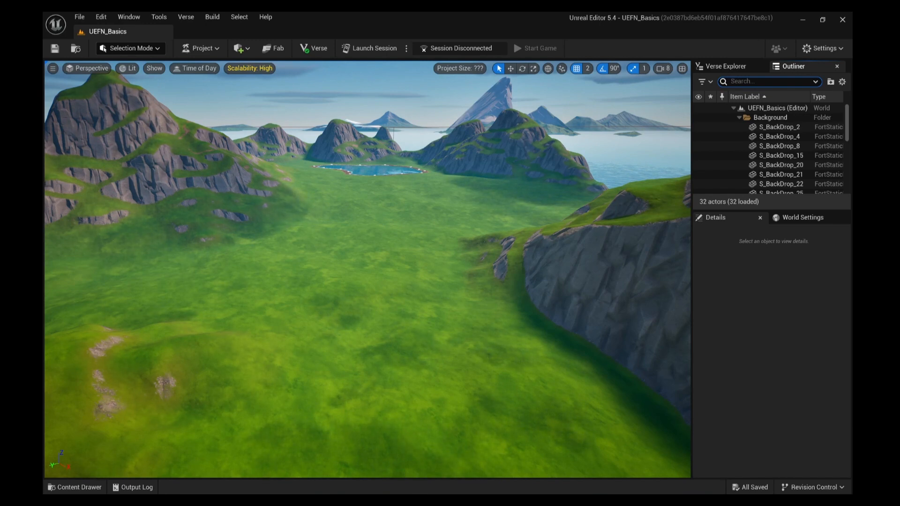
Step: In the Content Drawer, navigate UEFN_Basics Content to Fortnite > Environment > Foliage
{"action": "left_click", "coordinate": [93, 490]}
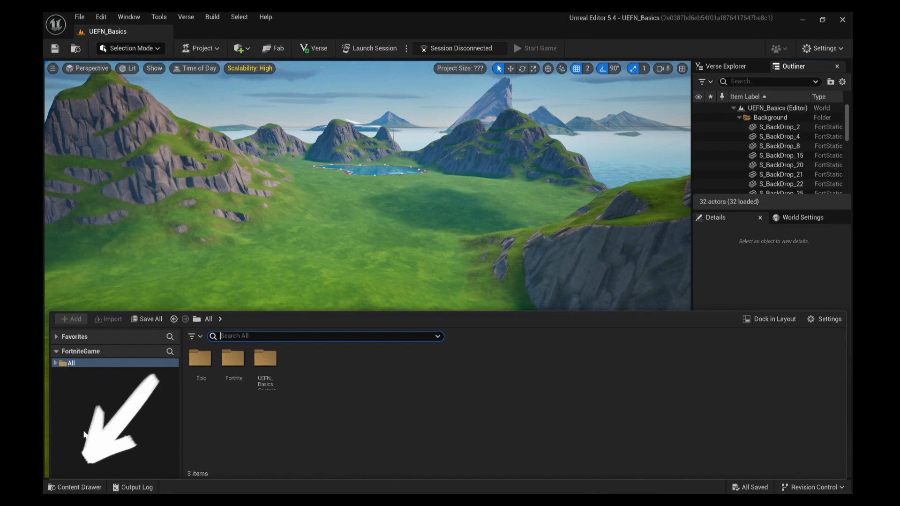
{"action": "left_click", "coordinate": [54, 363]}
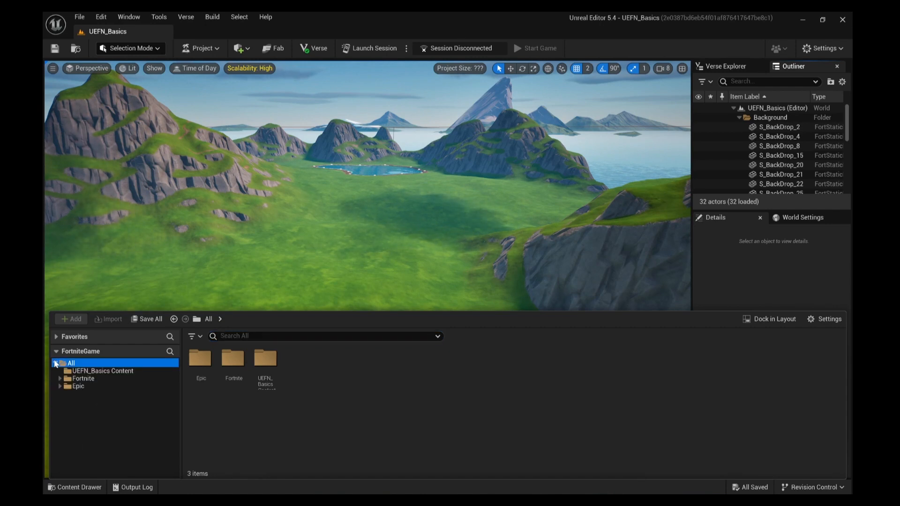
{"action": "left_click", "coordinate": [81, 372]}
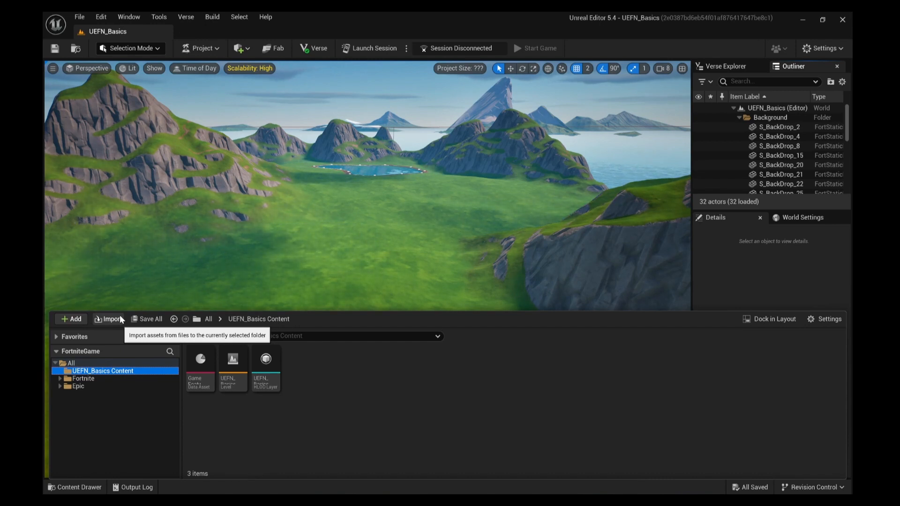
{"action": "left_click", "coordinate": [60, 378]}
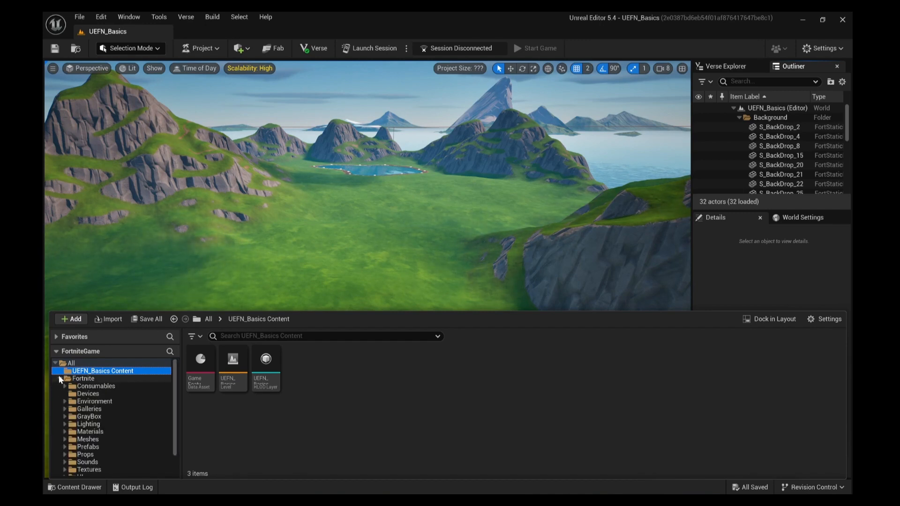
{"action": "left_click", "coordinate": [83, 378]}
{"action": "left_click", "coordinate": [65, 402]}
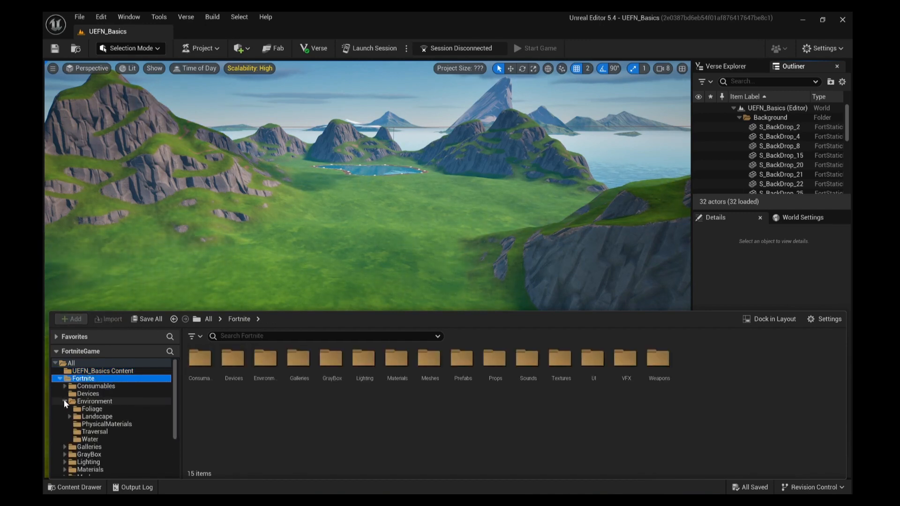
{"action": "left_click", "coordinate": [90, 408]}
Step: Place the Oak Large tree on the meadow below the lake, then browse the Devices folder
{"action": "left_click_drag", "start_coordinate": [330, 374], "coordinate": [351, 265]}
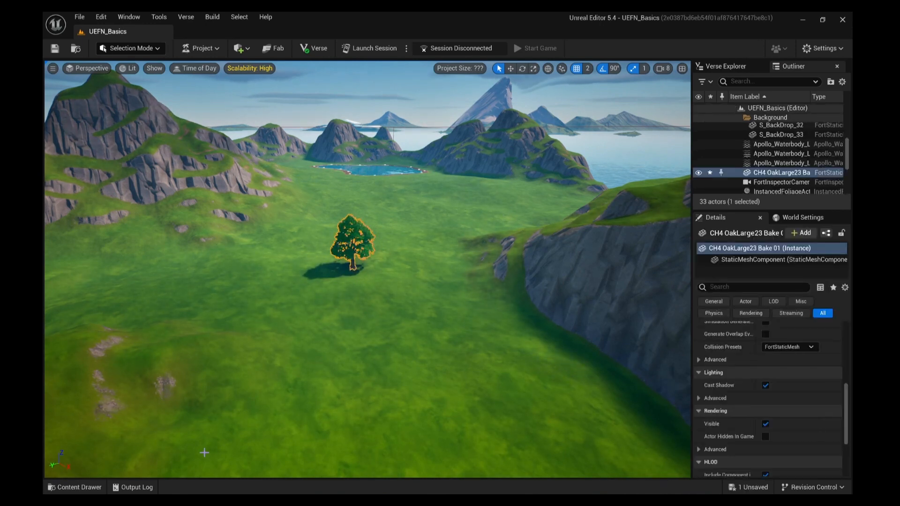
{"action": "left_click", "coordinate": [72, 487]}
{"action": "left_click", "coordinate": [87, 394]}
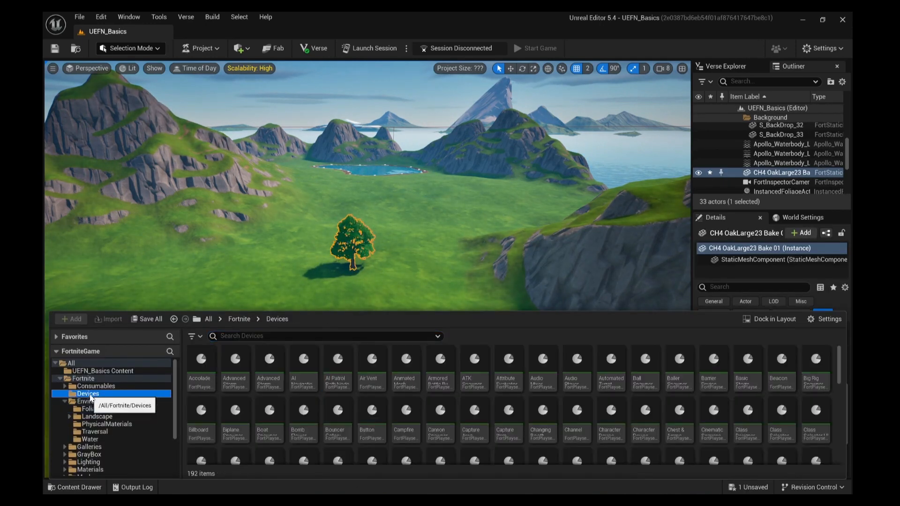
{"action": "left_click_drag", "start_coordinate": [840, 370], "coordinate": [846, 417]}
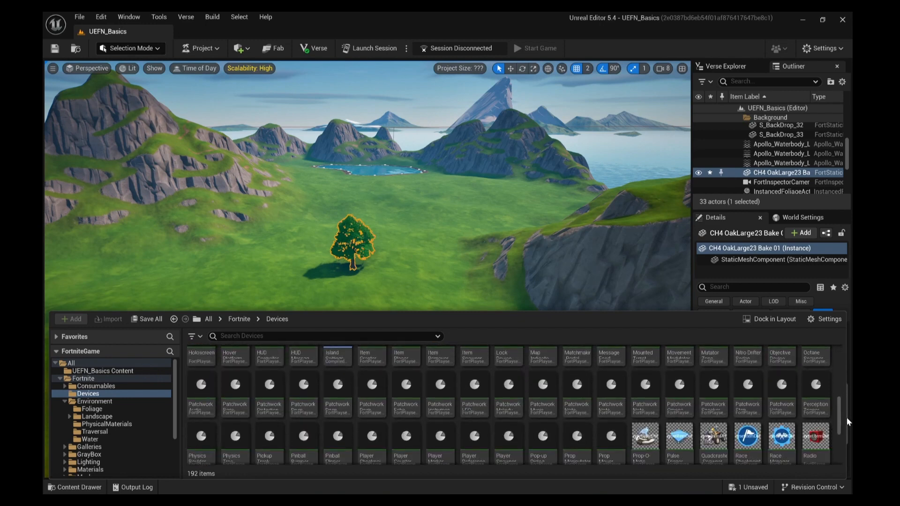
Step: Browse Galleries > Building, viewing the Basketball Court and Cabins Gallery assets
{"action": "left_click", "coordinate": [94, 449]}
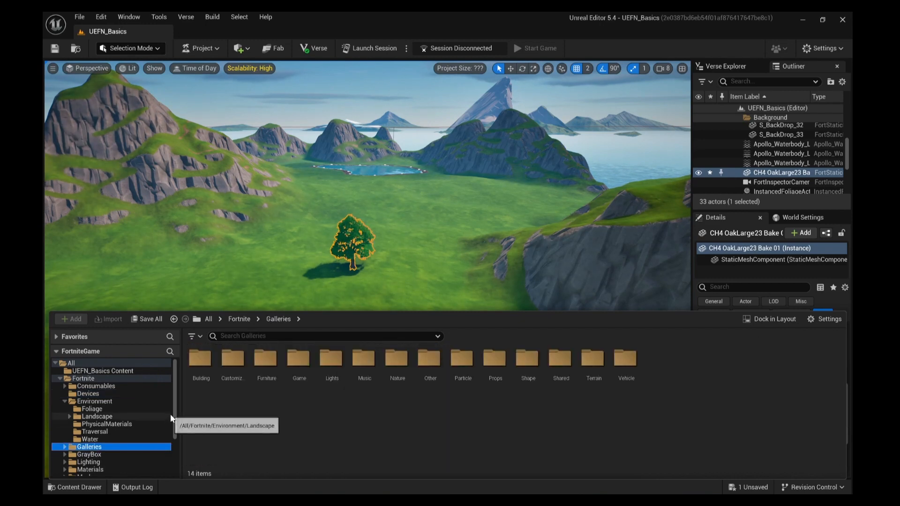
{"action": "left_click_drag", "start_coordinate": [173, 413], "coordinate": [167, 451]}
{"action": "left_click", "coordinate": [64, 385]}
{"action": "left_click", "coordinate": [89, 394]}
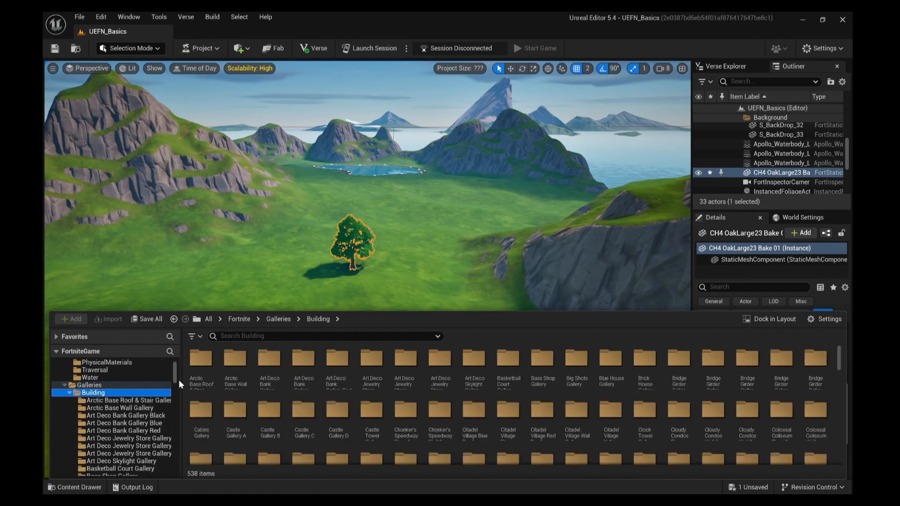
{"action": "scroll", "coordinate": [179, 380], "scroll_direction": "down", "scroll_amount": 5}
{"action": "left_click", "coordinate": [140, 372]}
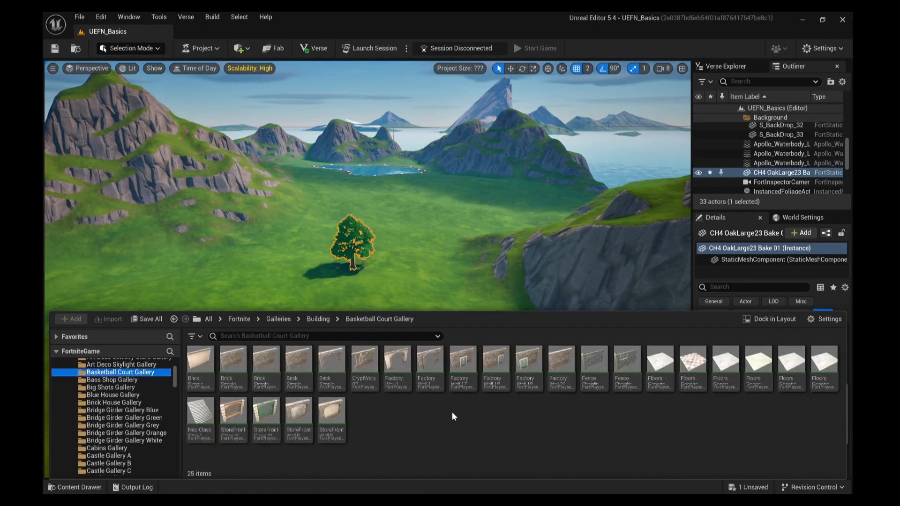
{"action": "left_click", "coordinate": [107, 448]}
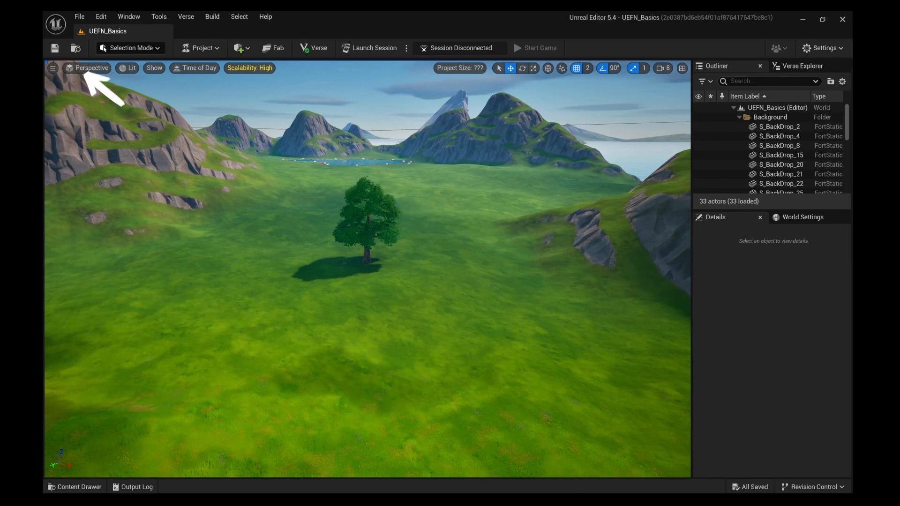
{"action": "left_click", "coordinate": [77, 49]}
{"action": "left_click", "coordinate": [117, 120]}
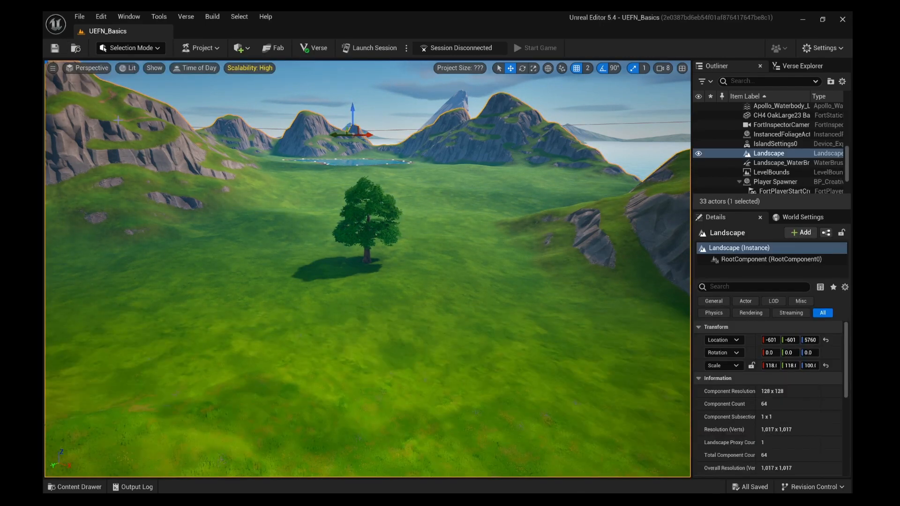
{"action": "left_click", "coordinate": [159, 49]}
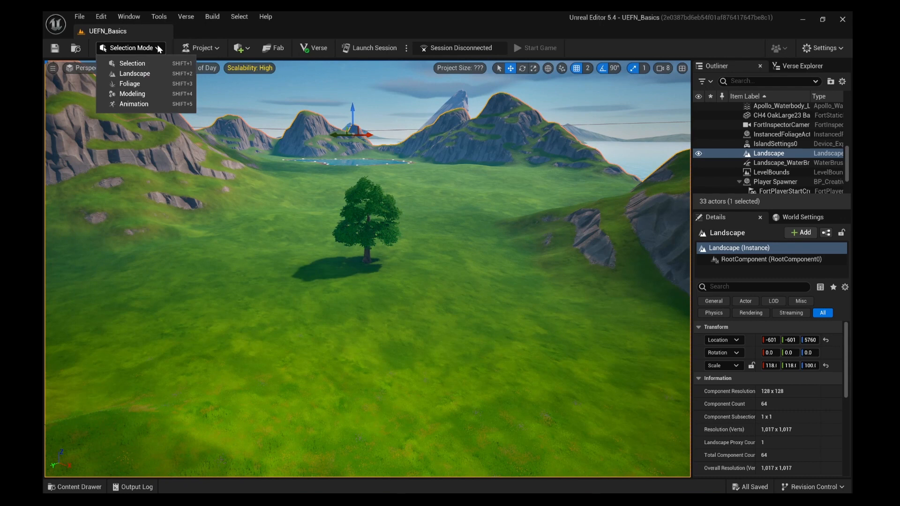
{"action": "left_click", "coordinate": [149, 73]}
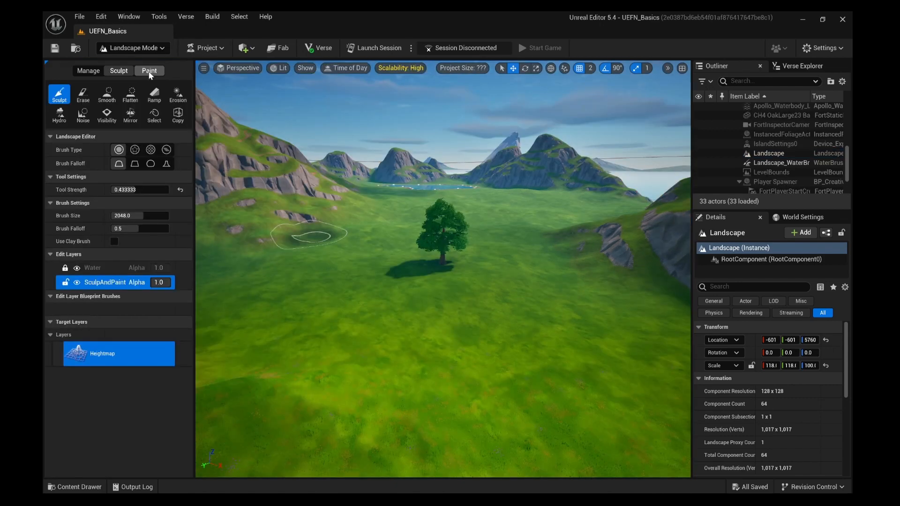
{"action": "left_click", "coordinate": [161, 49]}
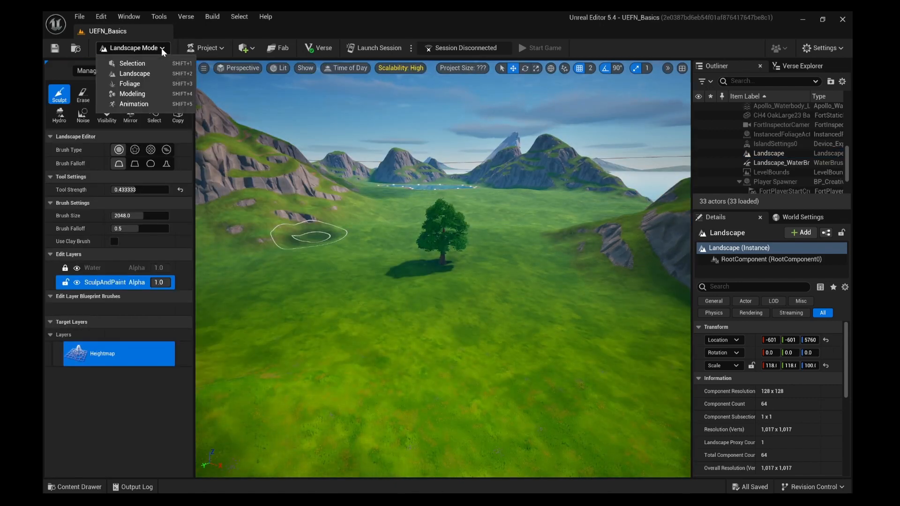
{"action": "left_click", "coordinate": [132, 94]}
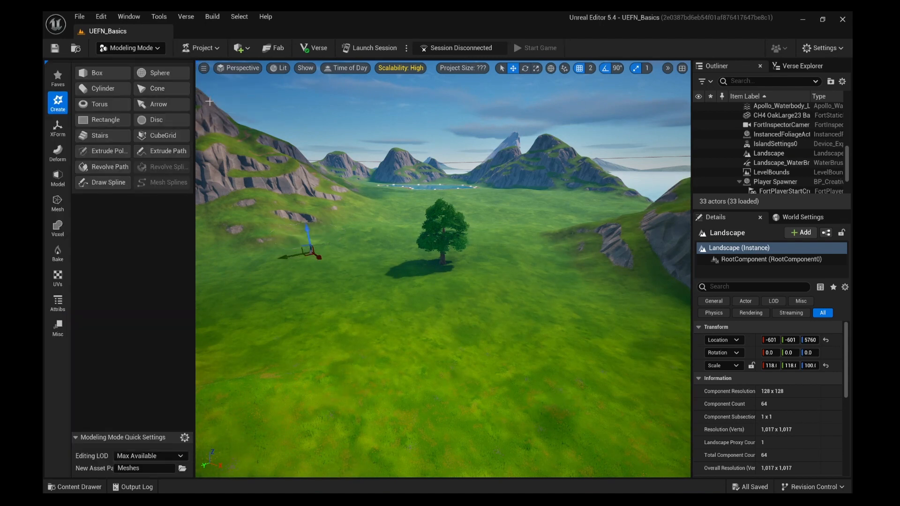
{"action": "left_click", "coordinate": [161, 47]}
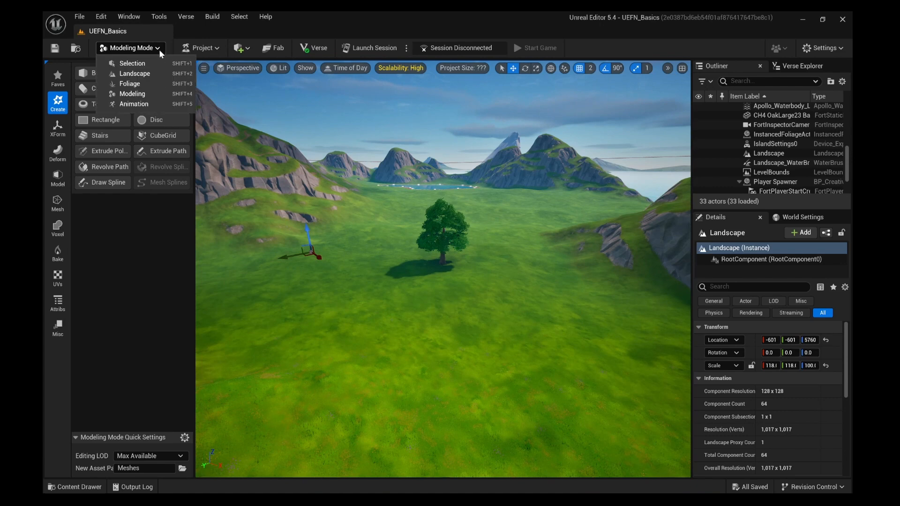
{"action": "left_click", "coordinate": [158, 61]}
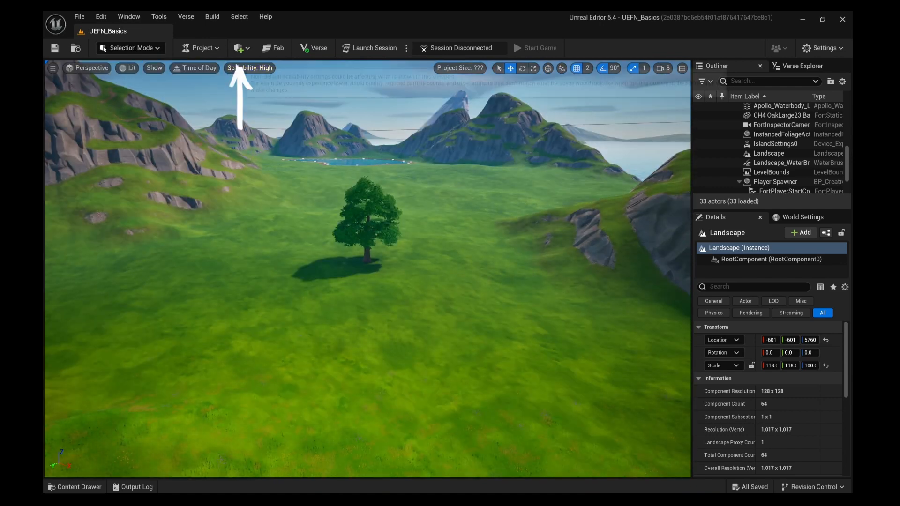
{"action": "left_click", "coordinate": [247, 48]}
{"action": "mouse_move", "coordinate": [248, 75]}
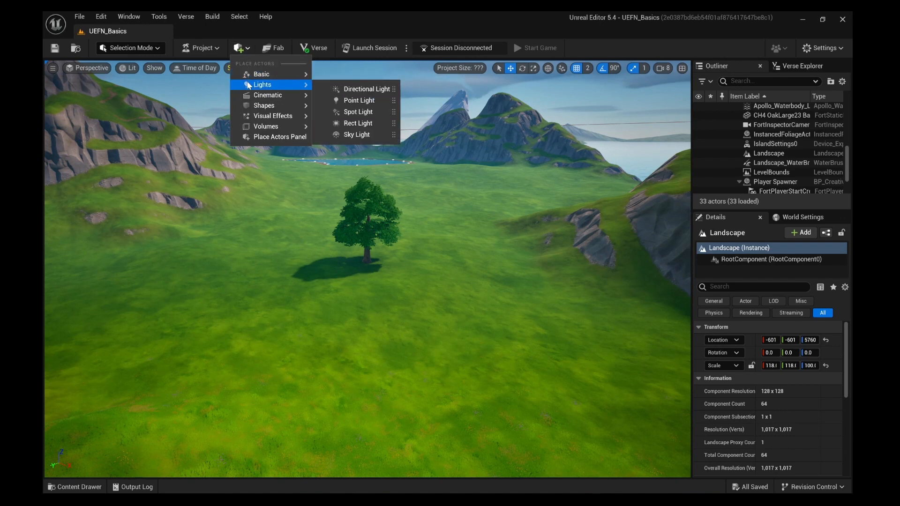
{"action": "mouse_move", "coordinate": [249, 96]}
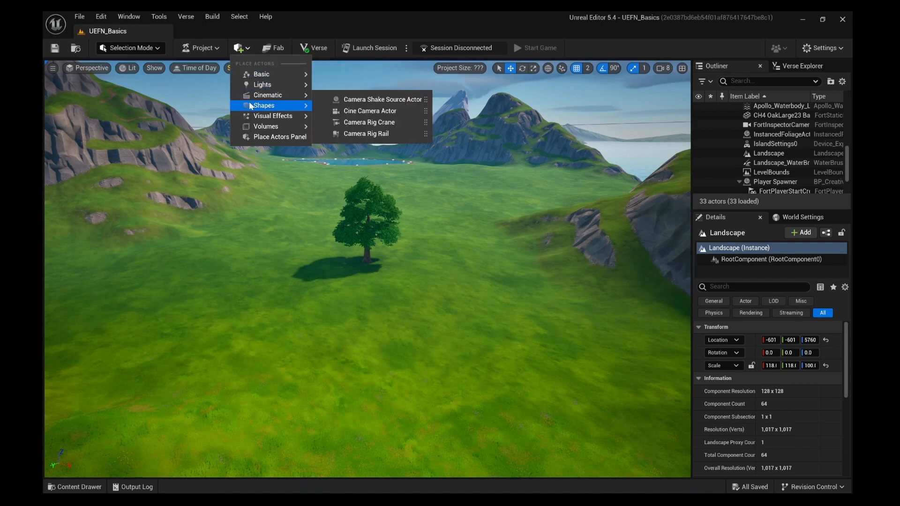
{"action": "mouse_move", "coordinate": [252, 117]}
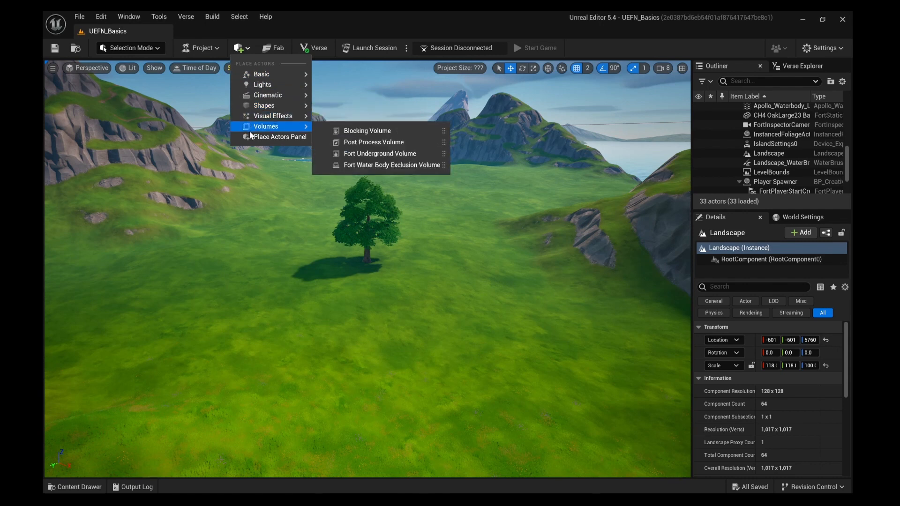
{"action": "left_click", "coordinate": [242, 178]}
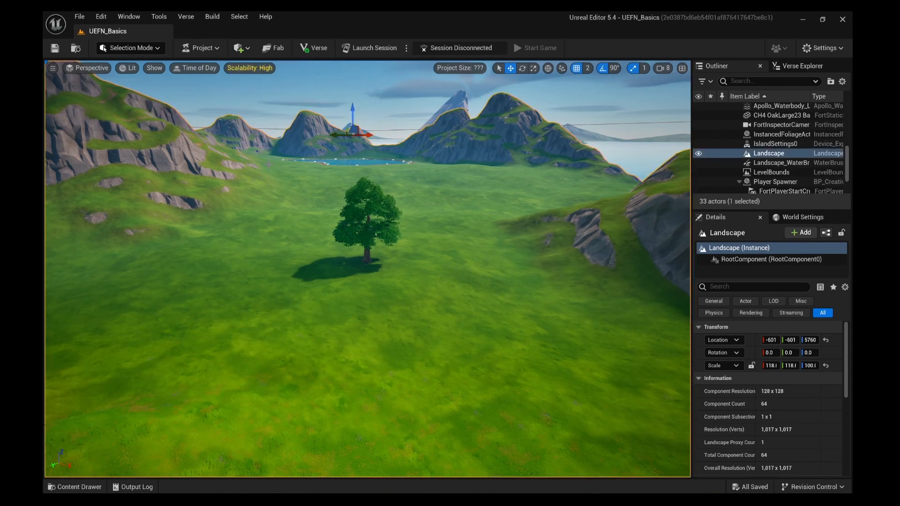
Step: Open the Fab asset store and search for 'rock' models
{"action": "left_click", "coordinate": [280, 48]}
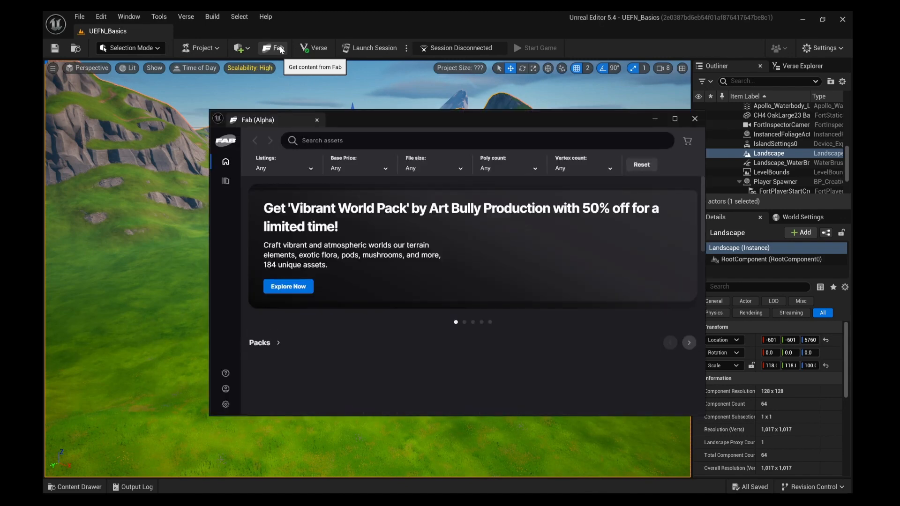
{"action": "left_click", "coordinate": [310, 141]}
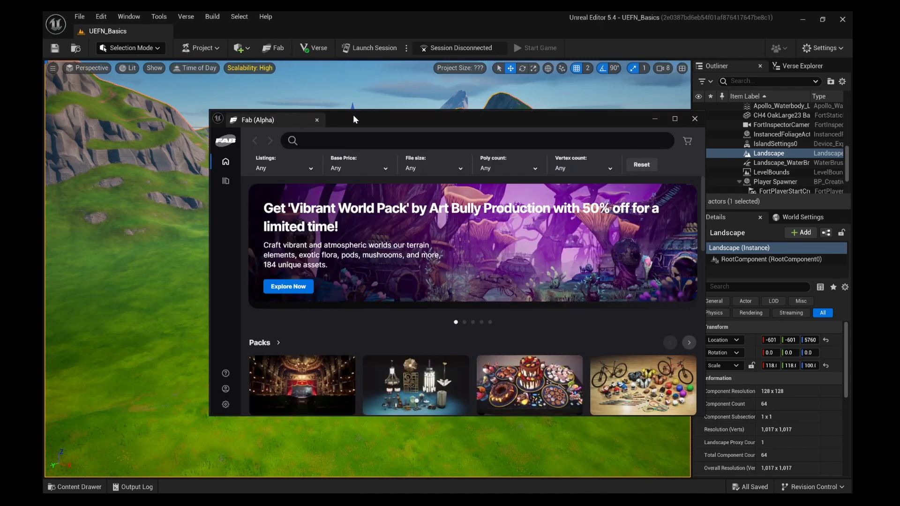
{"action": "type", "text": "rock"}
{"action": "key", "text": "Return"}
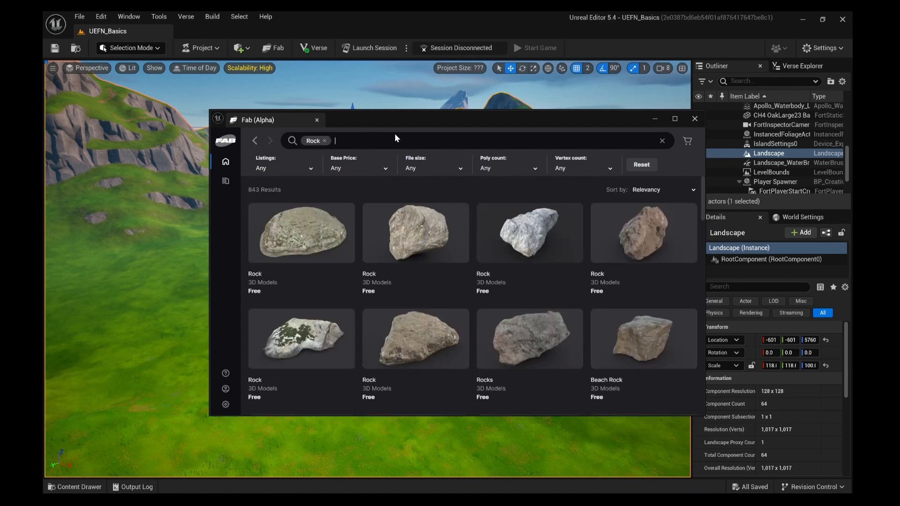
{"action": "left_click_drag", "start_coordinate": [701, 205], "coordinate": [701, 239]}
{"action": "left_click_drag", "start_coordinate": [699, 262], "coordinate": [696, 188]}
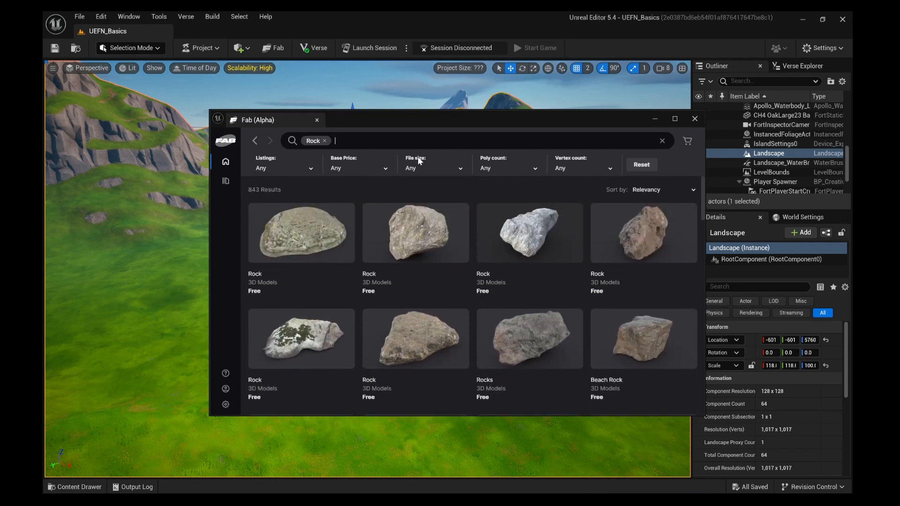
Step: Filter Fab to free assets, add the mossy rock to the project, and close Fab
{"action": "left_click", "coordinate": [374, 169]}
{"action": "left_click", "coordinate": [339, 185]}
{"action": "left_click", "coordinate": [443, 189]}
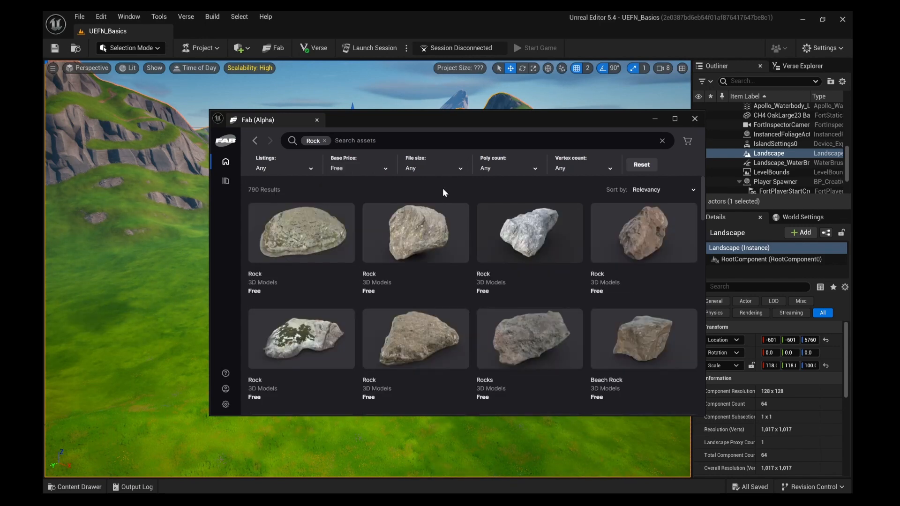
{"action": "left_click", "coordinate": [309, 346]}
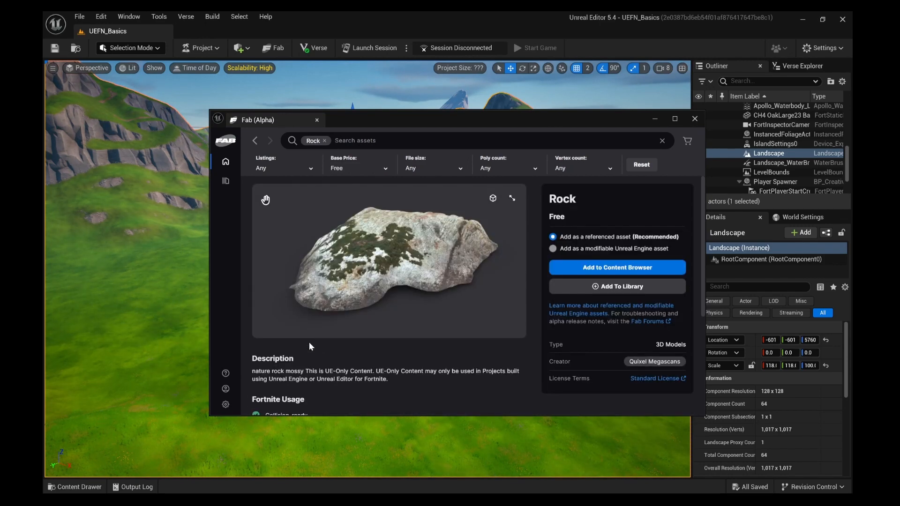
{"action": "left_click", "coordinate": [617, 268]}
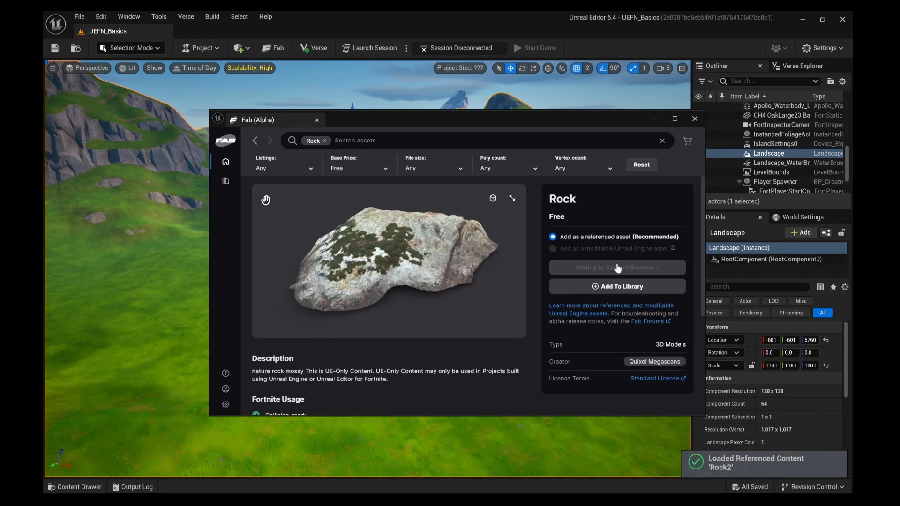
{"action": "left_click", "coordinate": [317, 120]}
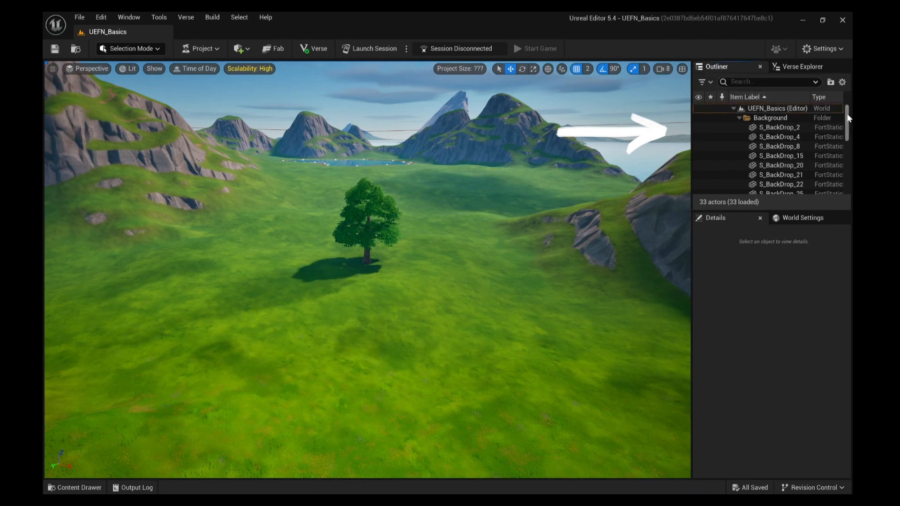
Step: Filter the Outliner by 'oak' and select the CH4 OakLarge23 tree actor
{"action": "left_click_drag", "start_coordinate": [848, 118], "coordinate": [851, 96]}
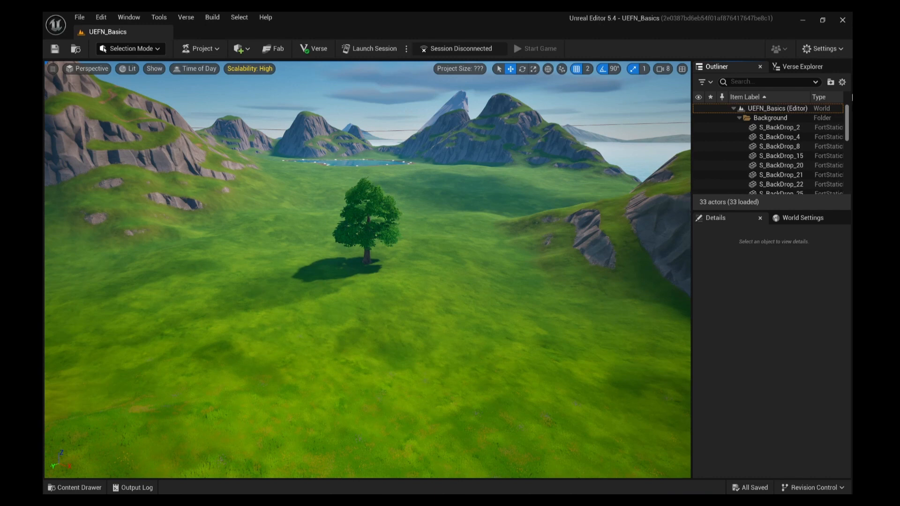
{"action": "left_click", "coordinate": [743, 81]}
{"action": "type", "text": "oa"}
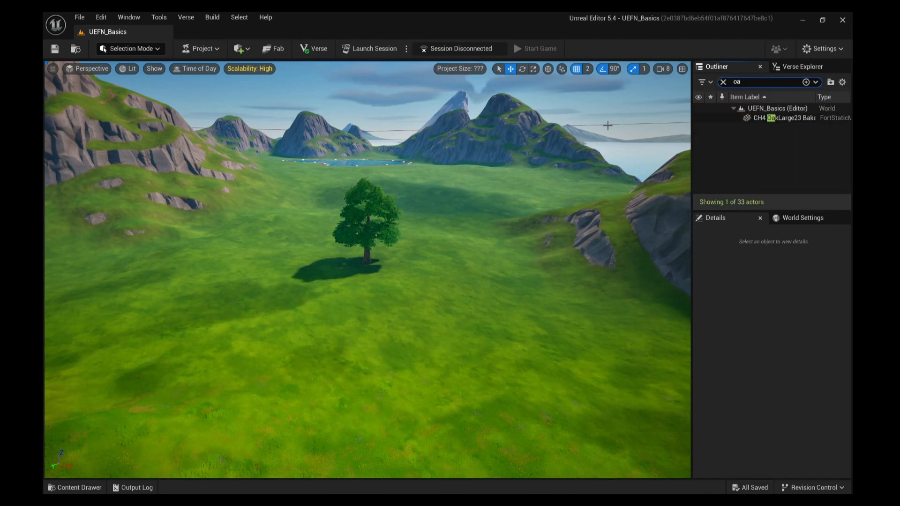
{"action": "type", "text": "k"}
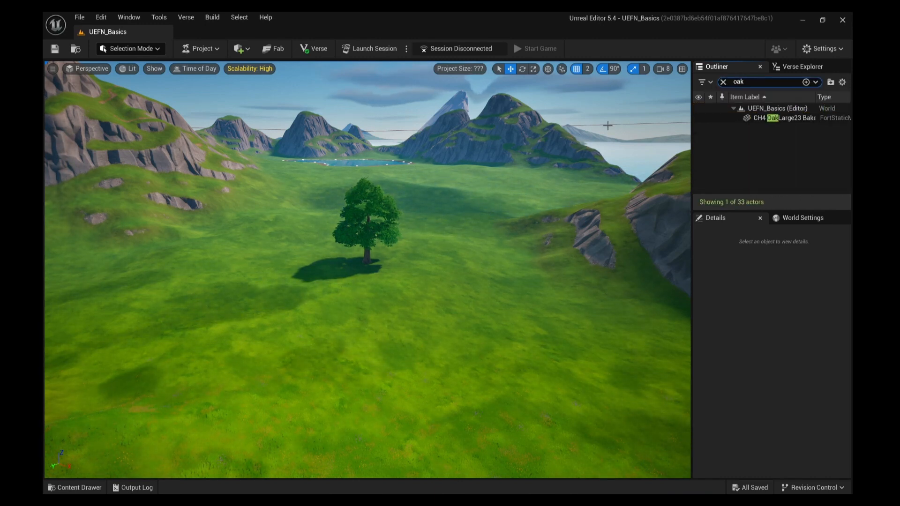
{"action": "left_click", "coordinate": [756, 121]}
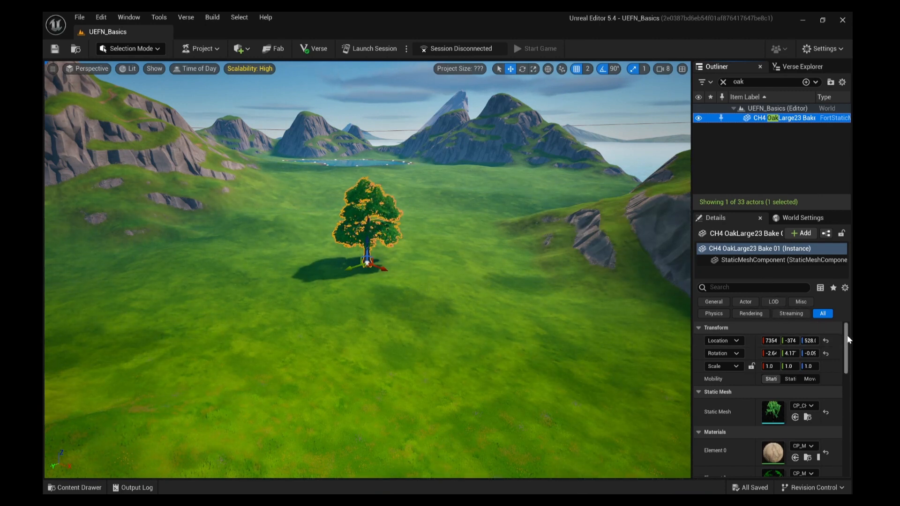
{"action": "mouse_move", "coordinate": [846, 336]}
{"action": "left_mouse_down"}
{"action": "mouse_move", "coordinate": [848, 432]}
{"action": "mouse_move", "coordinate": [849, 339]}
{"action": "left_mouse_up"}
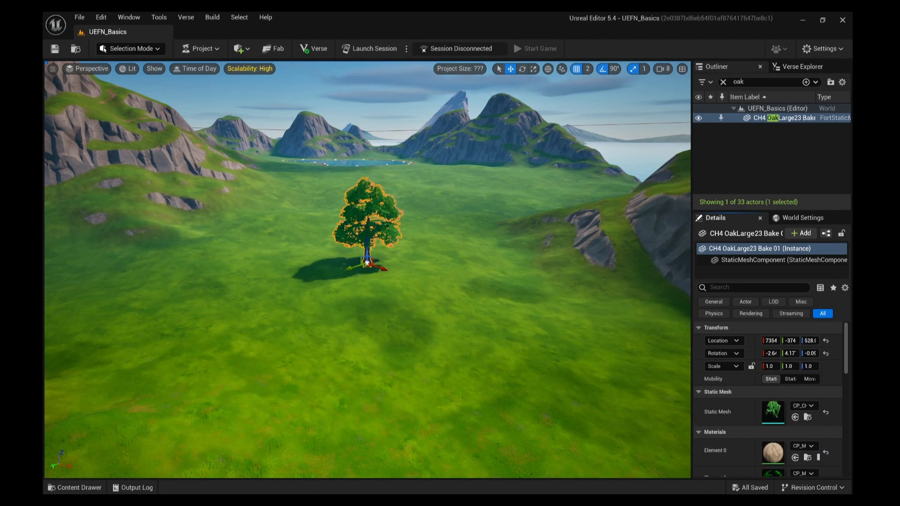
Step: After trying the Rotate and Scale tools, drag CH4 OakLarge23 right to roughly 8478, -341, 548
{"action": "left_click", "coordinate": [523, 312]}
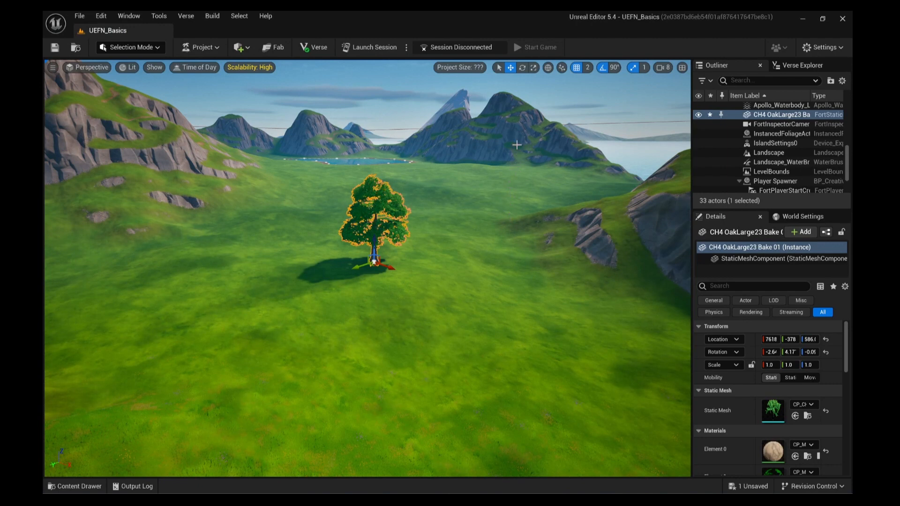
{"action": "left_click", "coordinate": [521, 69]}
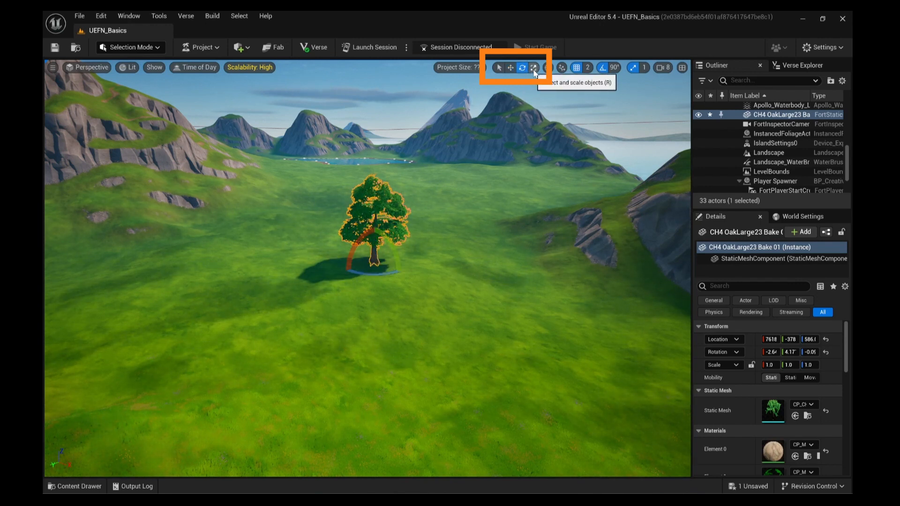
{"action": "left_click", "coordinate": [536, 71]}
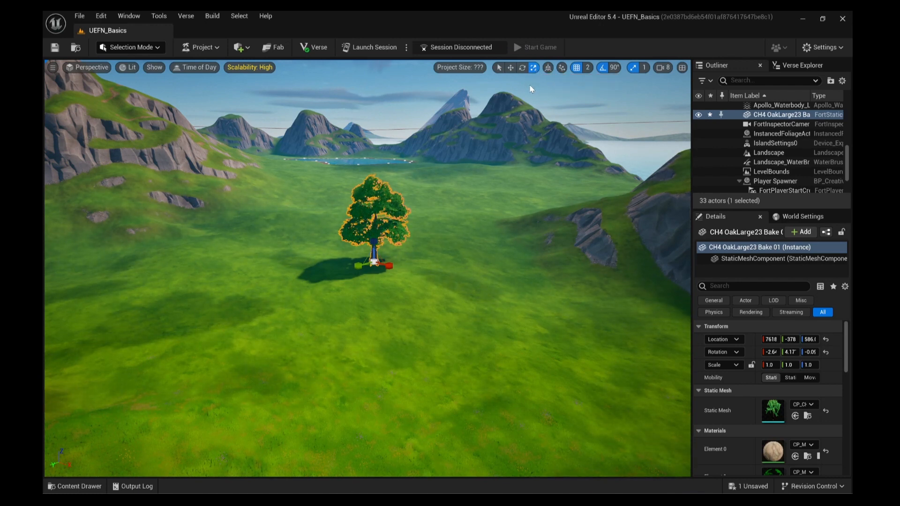
{"action": "left_click", "coordinate": [511, 68]}
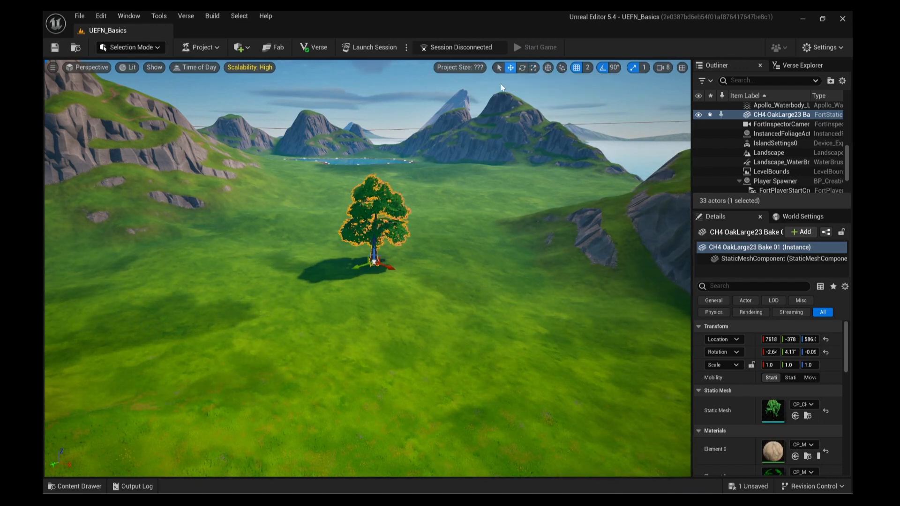
{"action": "left_click_drag", "start_coordinate": [361, 267], "coordinate": [387, 263]}
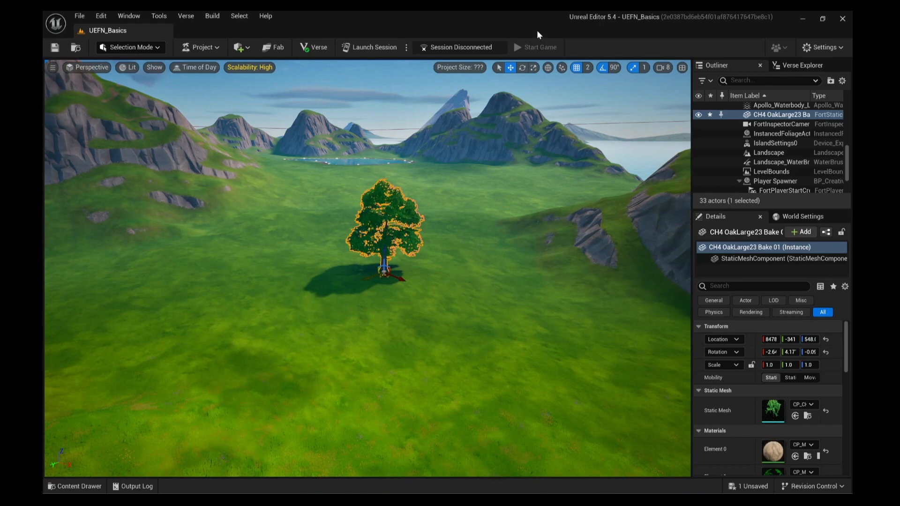
{"action": "left_click", "coordinate": [521, 67]}
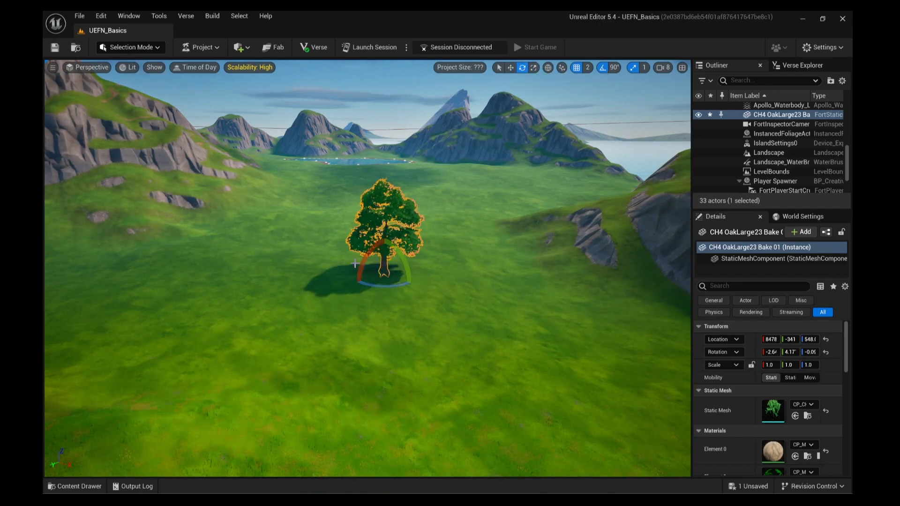
{"action": "mouse_move", "coordinate": [361, 265]}
{"action": "left_mouse_down"}
{"action": "mouse_move", "coordinate": [389, 244]}
{"action": "mouse_move", "coordinate": [362, 265]}
{"action": "left_mouse_up"}
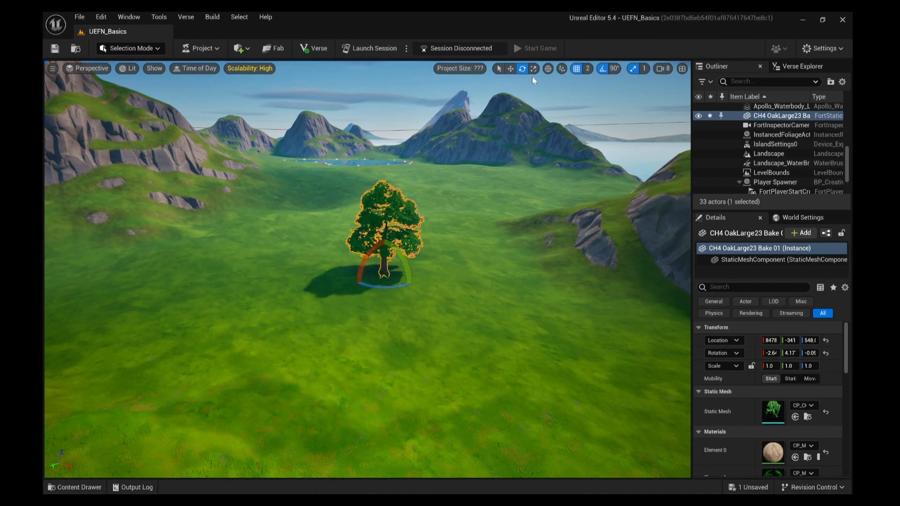
{"action": "left_click", "coordinate": [533, 70]}
{"action": "left_click_drag", "start_coordinate": [384, 275], "coordinate": [419, 243]}
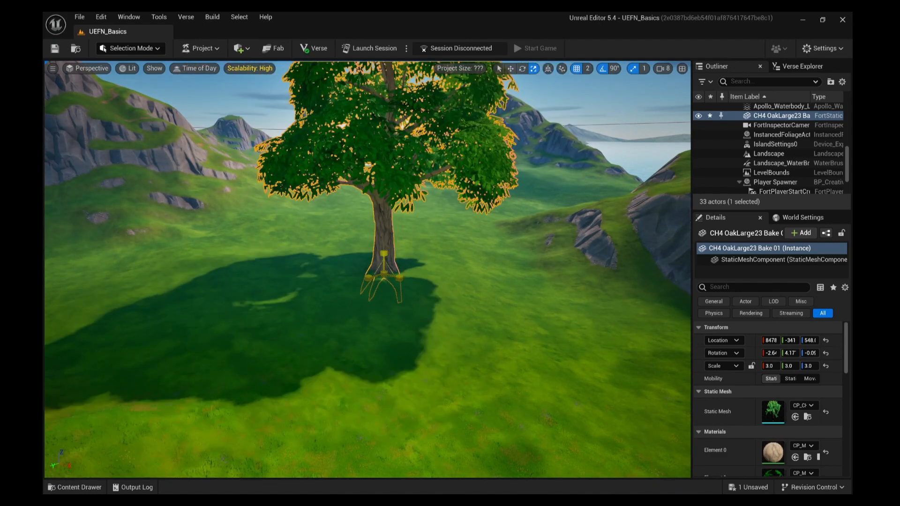
{"action": "left_click_drag", "start_coordinate": [396, 263], "coordinate": [384, 274]}
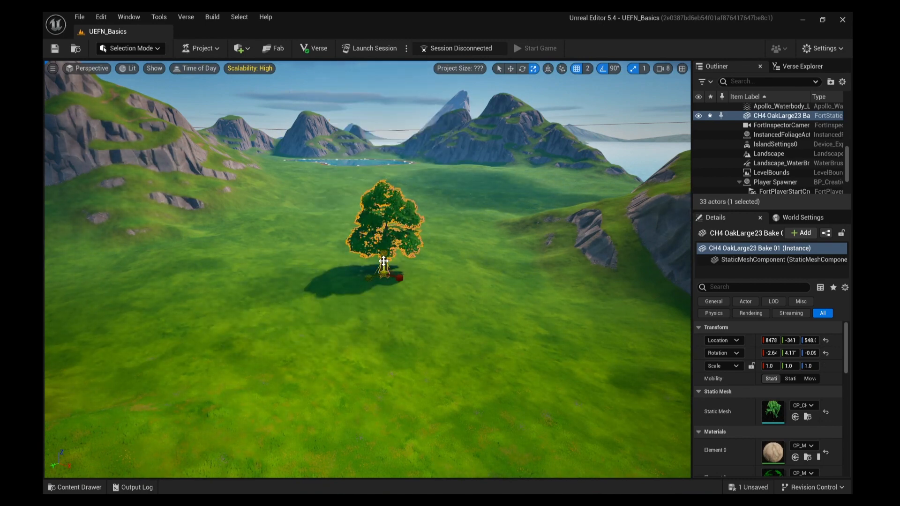
{"action": "mouse_move", "coordinate": [384, 253]}
{"action": "left_mouse_down"}
{"action": "mouse_move", "coordinate": [384, 212]}
{"action": "mouse_move", "coordinate": [384, 253]}
{"action": "left_mouse_up"}
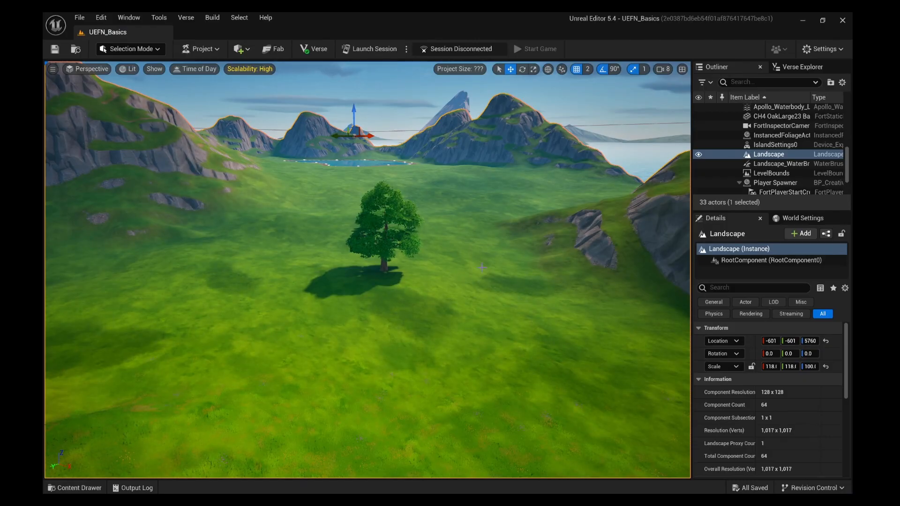
Step: Select CH4 OakLarge23 in the Outliner and delete it, leaving 32 actors
{"action": "left_click", "coordinate": [388, 259]}
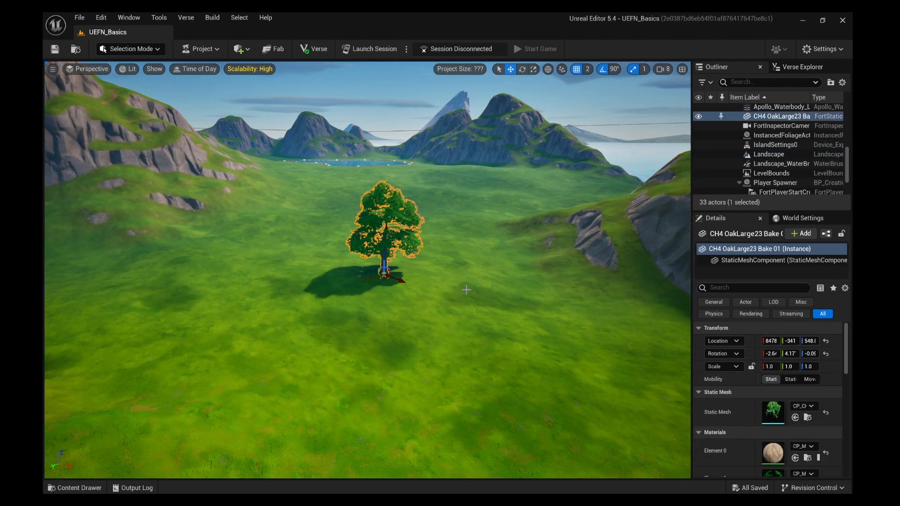
{"action": "left_click", "coordinate": [569, 354]}
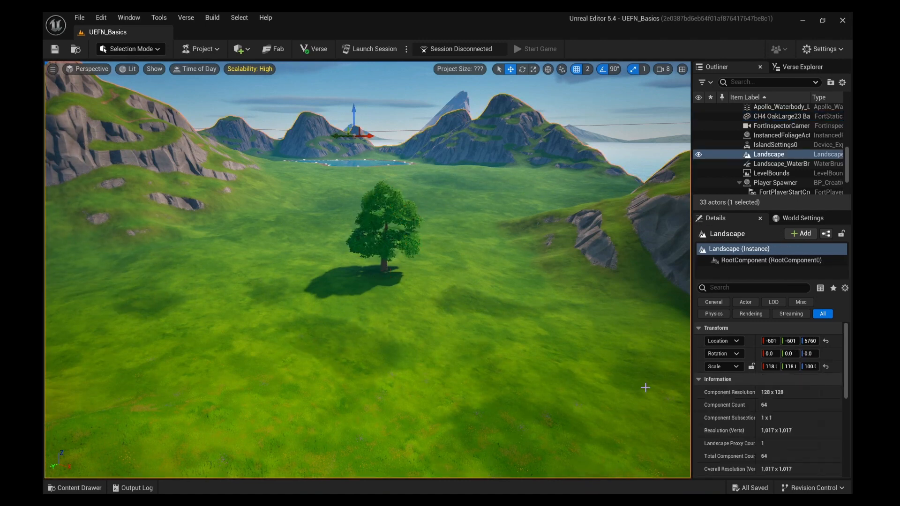
{"action": "left_click", "coordinate": [808, 118]}
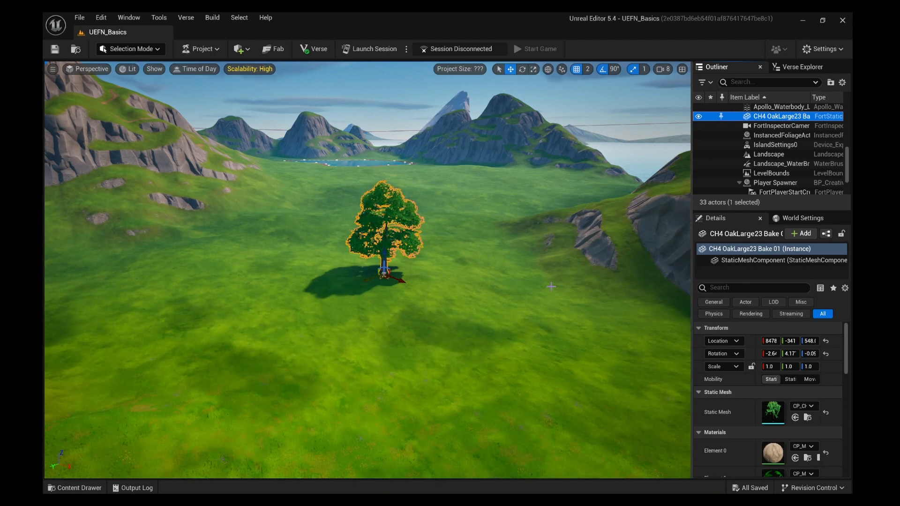
{"action": "key", "text": "Delete"}
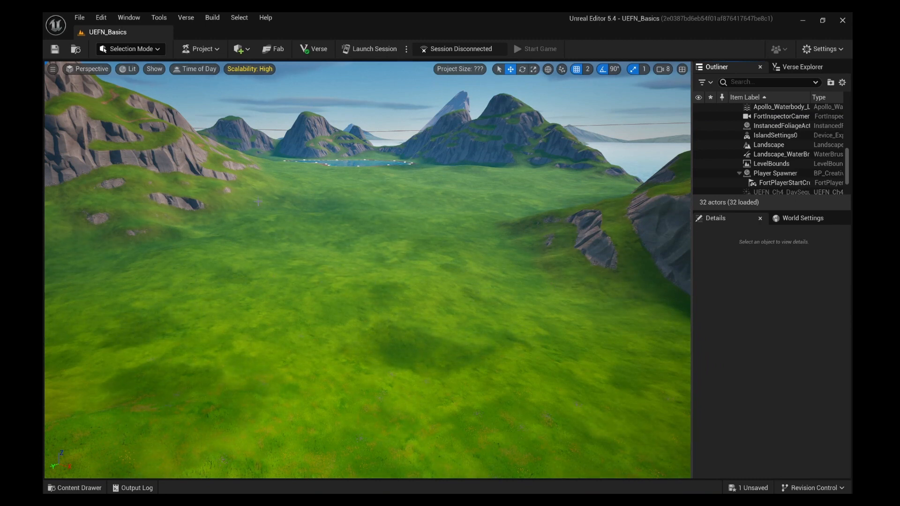
Step: Undo Delete Elements to bring the oak tree back, returning the level to 33 actors
{"action": "left_click", "coordinate": [96, 17]}
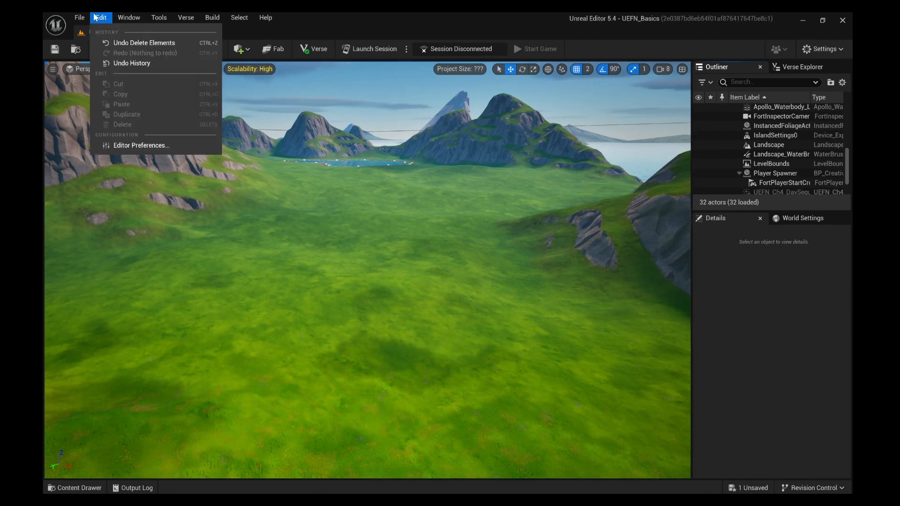
{"action": "left_click", "coordinate": [119, 44]}
{"action": "key", "text": "ctrl+z"}
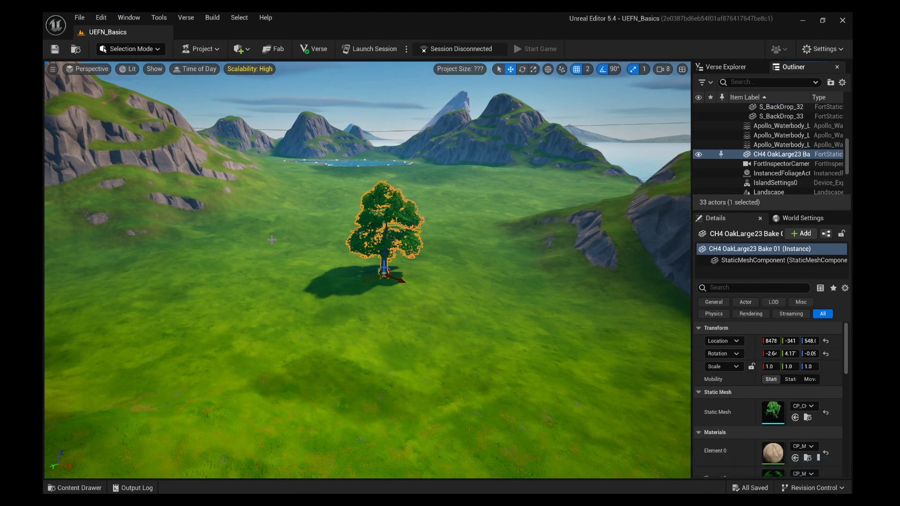
Step: Select CH4 OakLarge23 in the Outliner and focus the viewport closely on it
{"action": "left_click", "coordinate": [763, 117]}
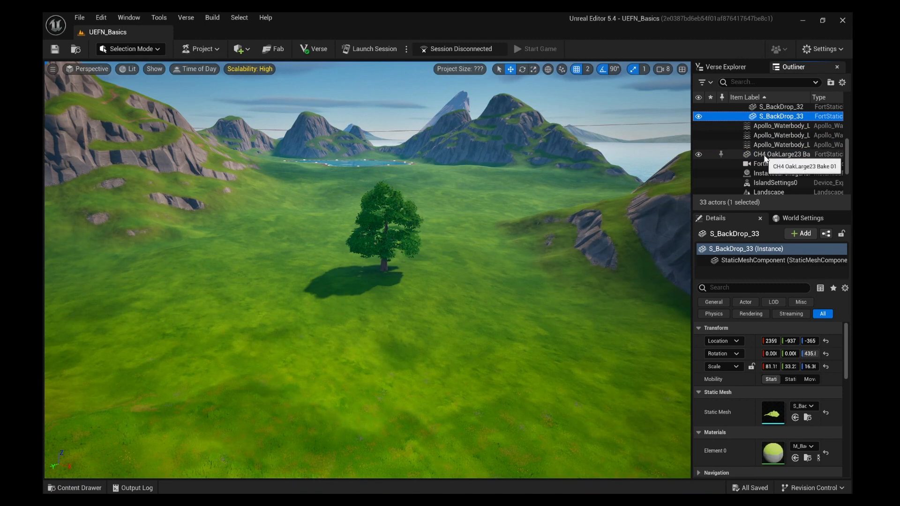
{"action": "left_click", "coordinate": [765, 157]}
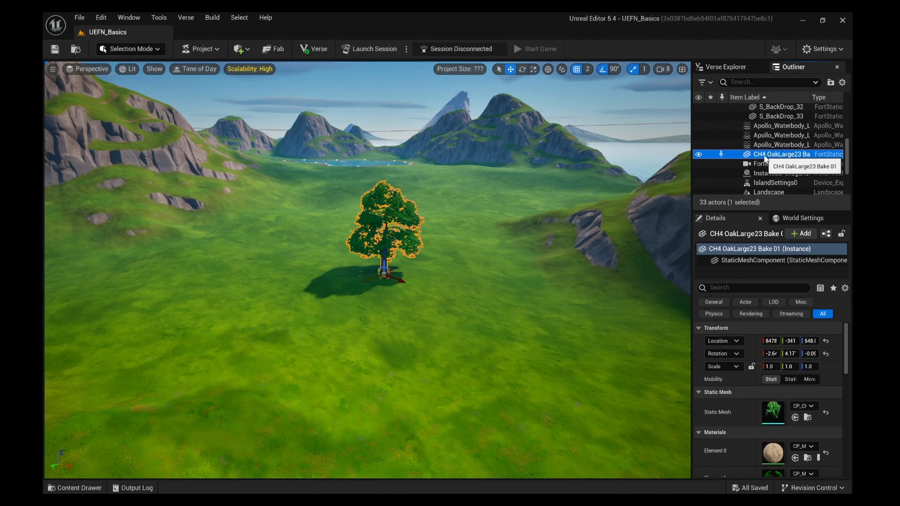
{"action": "double_click", "coordinate": [765, 157]}
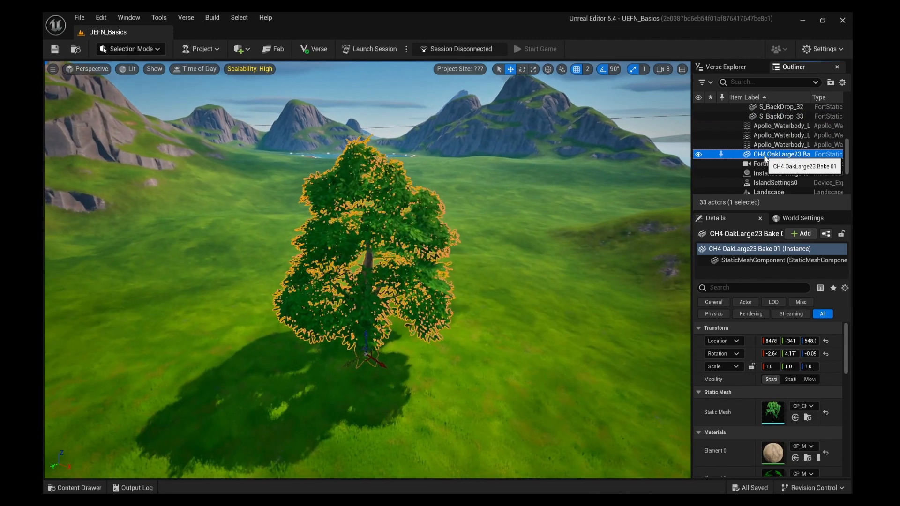